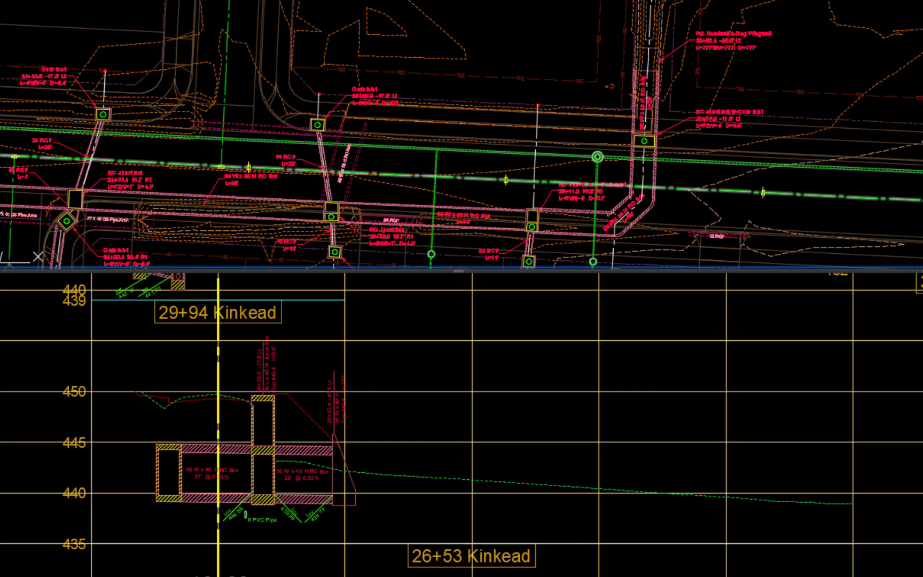
# Add a surface profile for the 26+53 Kinkead alignment, sampling EXist Surface w-Aerial at an offset of -10.
pyautogui.click(643, 170)
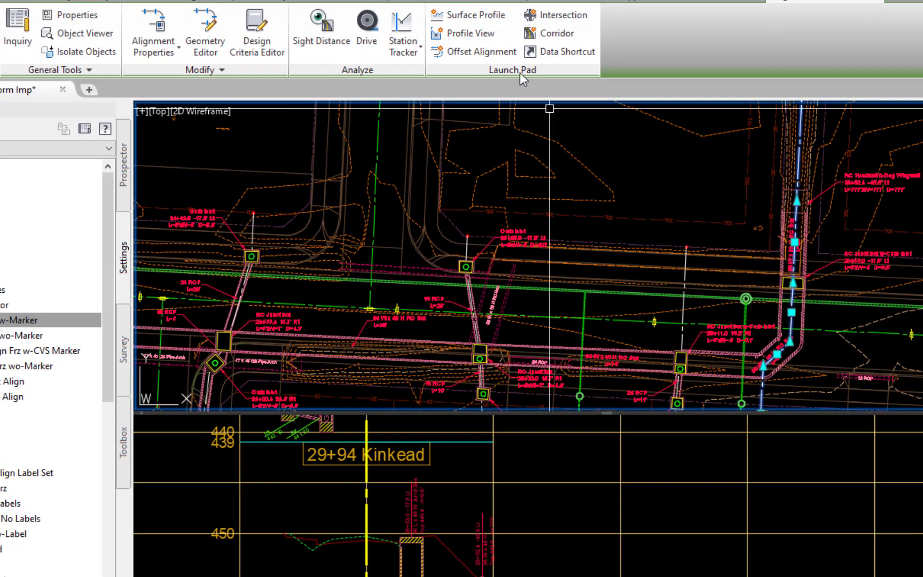
pyautogui.click(476, 16)
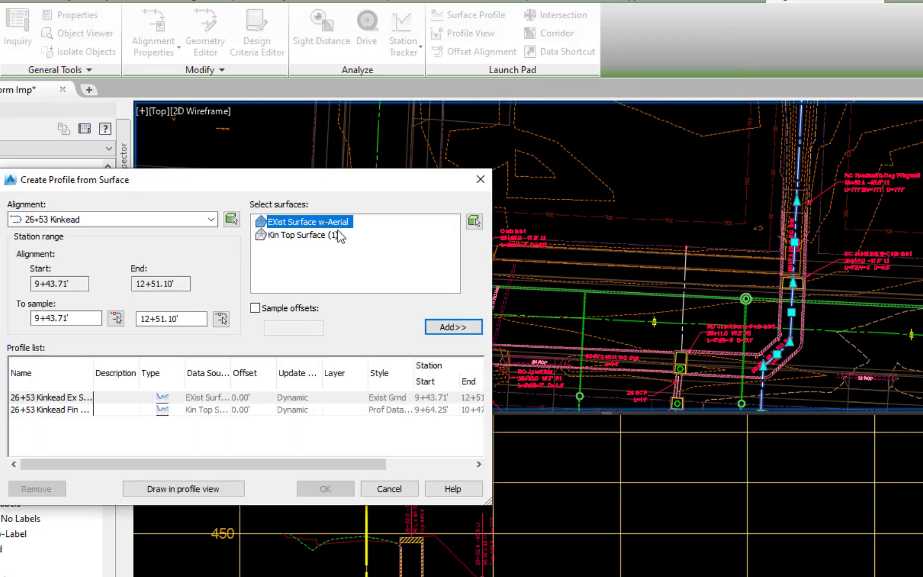
pyautogui.click(255, 308)
pyautogui.write('-10')
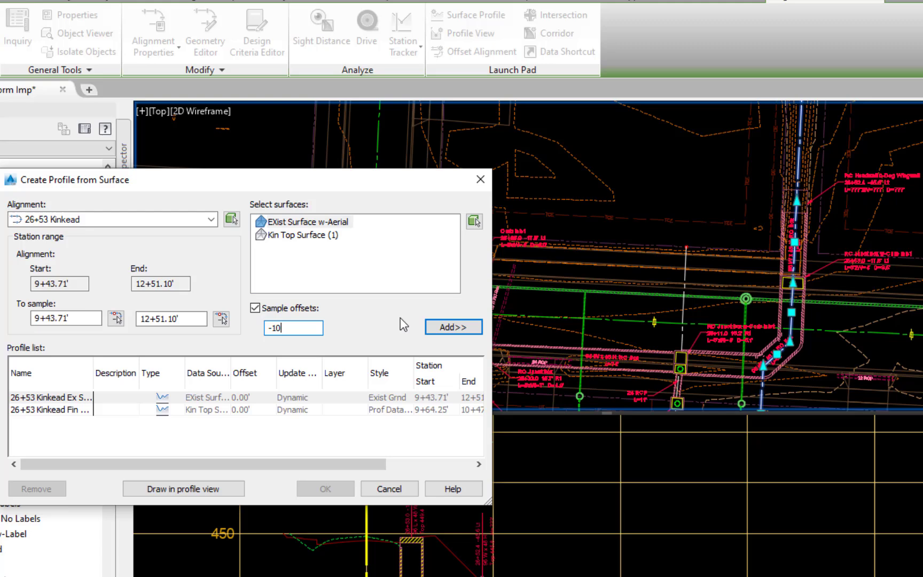
pyautogui.click(462, 325)
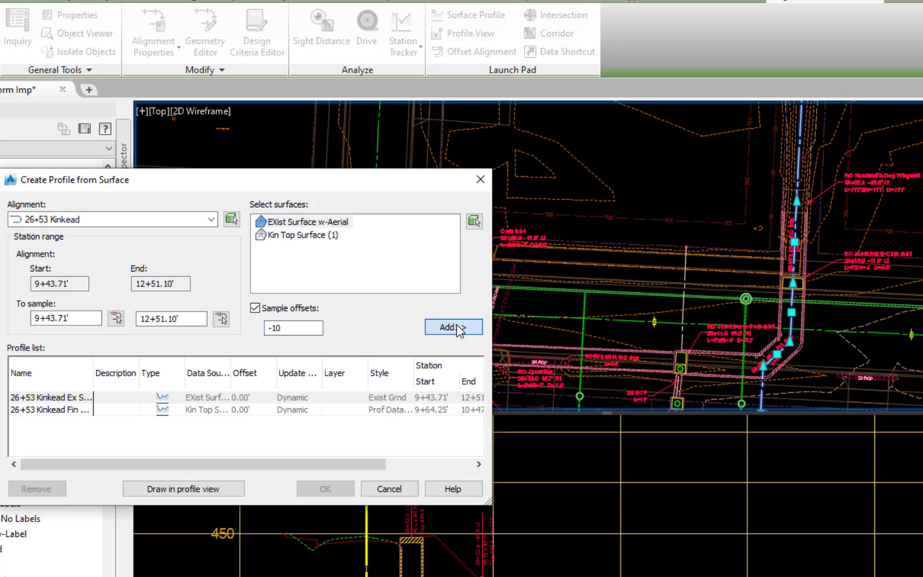
# Set the new offset profile's style to Exist Grnd and create the profile.
pyautogui.click(395, 422)
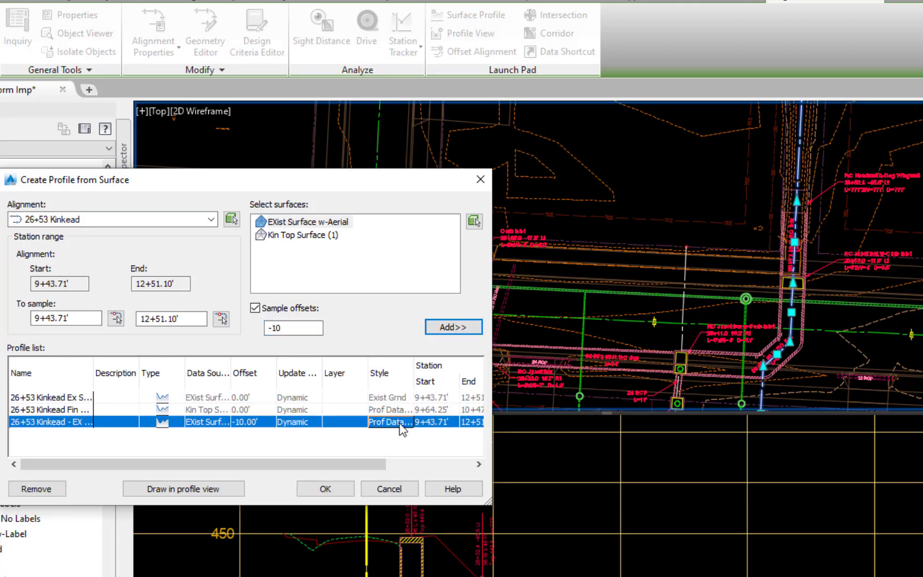
pyautogui.click(398, 422)
pyautogui.click(848, 461)
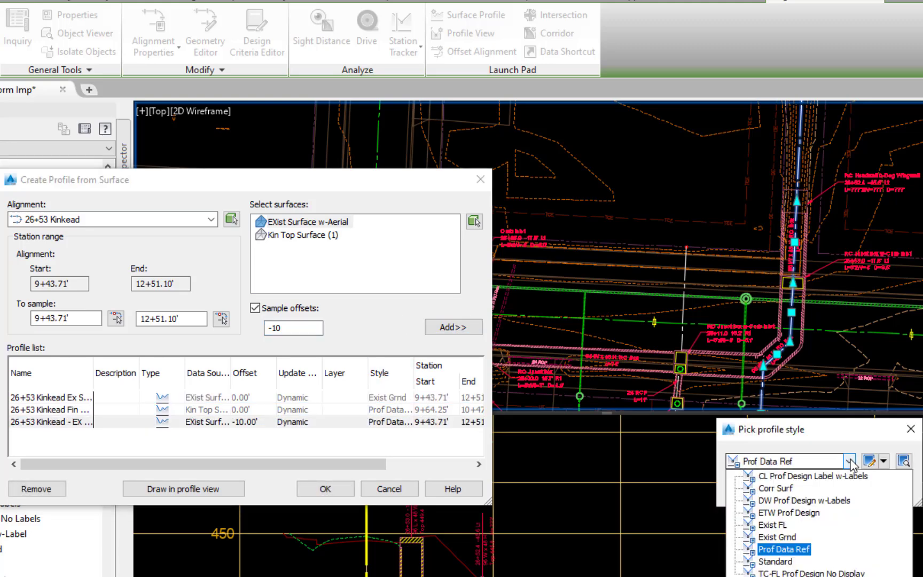
pyautogui.click(765, 533)
pyautogui.click(754, 490)
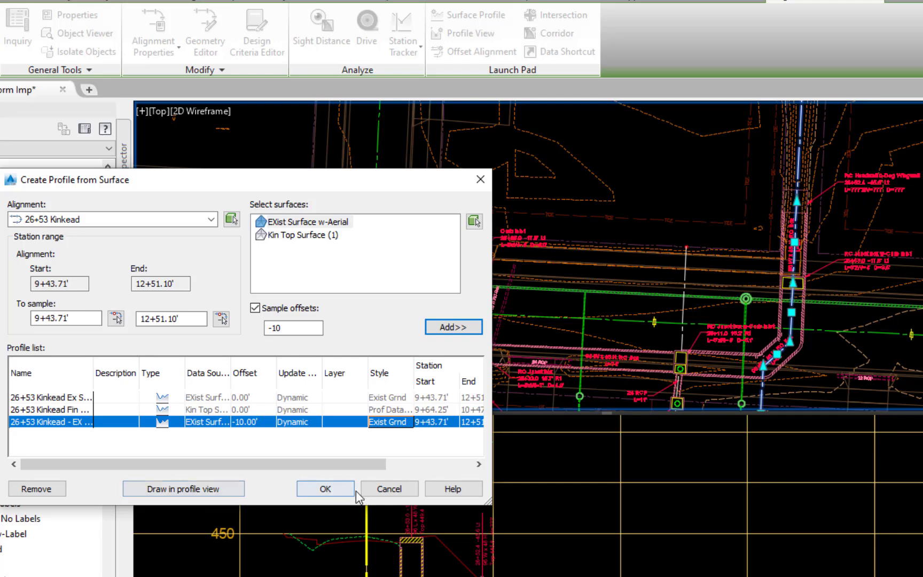
pyautogui.click(325, 488)
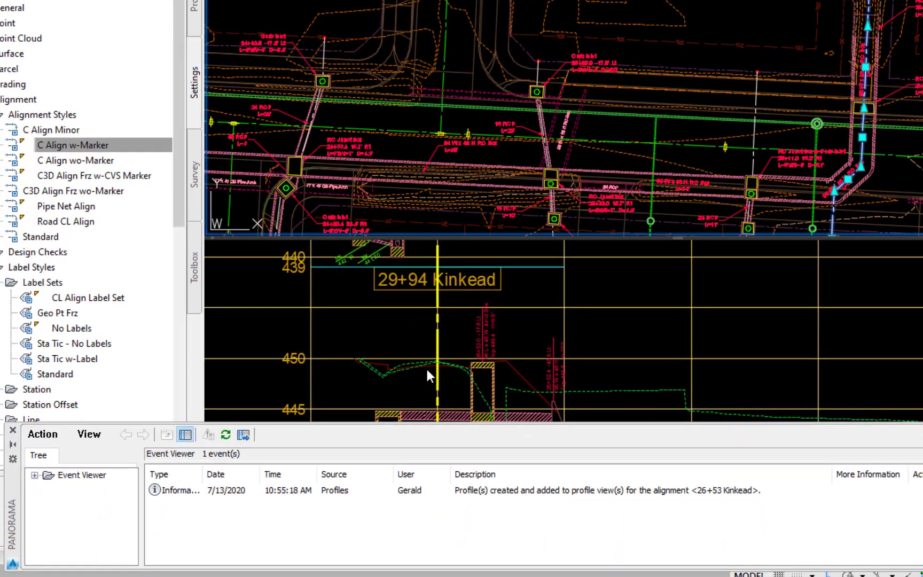
# Clear all events from the Event Viewer and close Panorama.
pyautogui.click(43, 433)
pyautogui.click(91, 487)
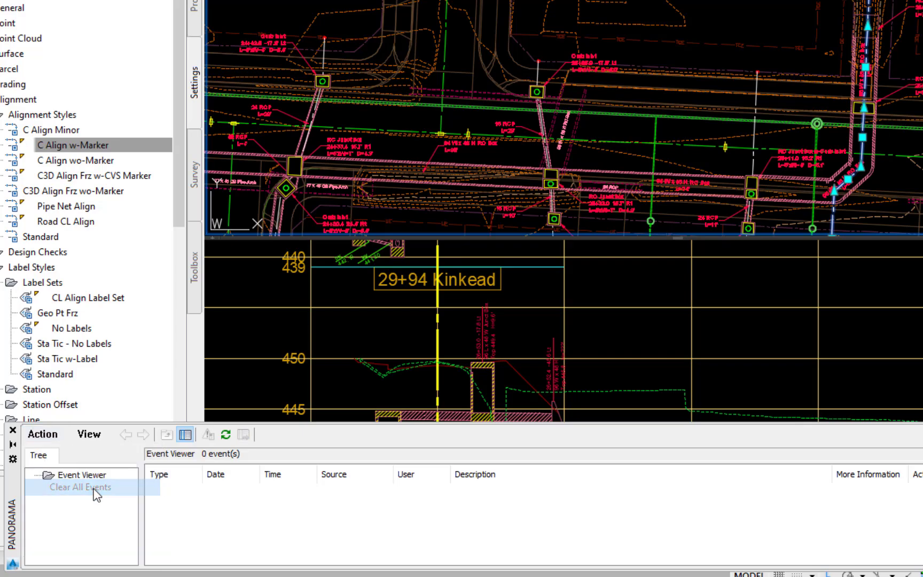
pyautogui.click(13, 430)
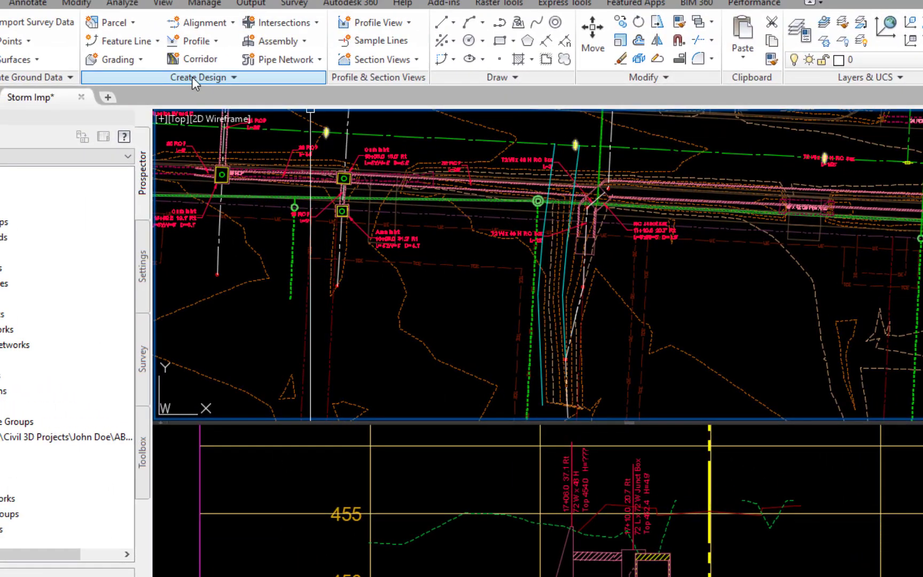
# Start a quick profile along the cyan line nearest the 17+10 junction box, sampling only EXist Surface w-Aerial.
pyautogui.click(193, 41)
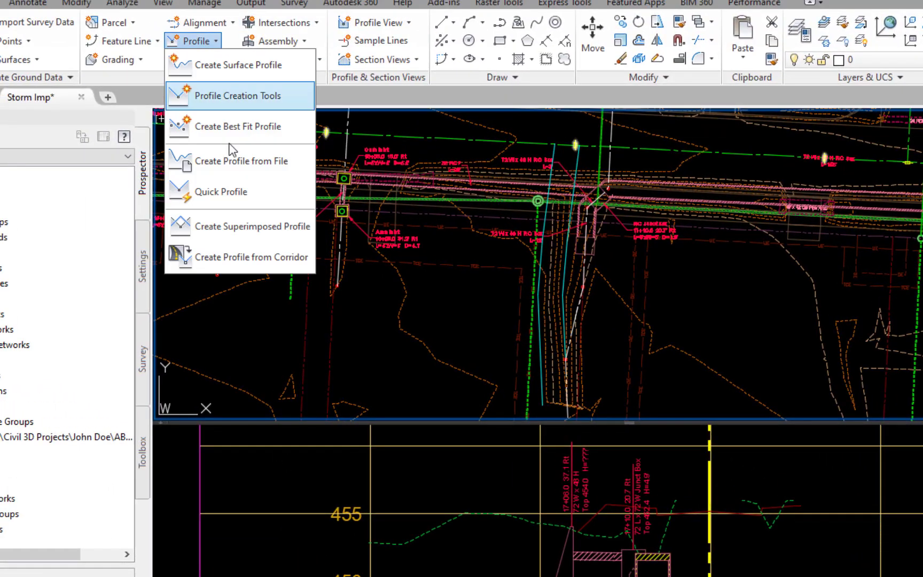
pyautogui.click(232, 197)
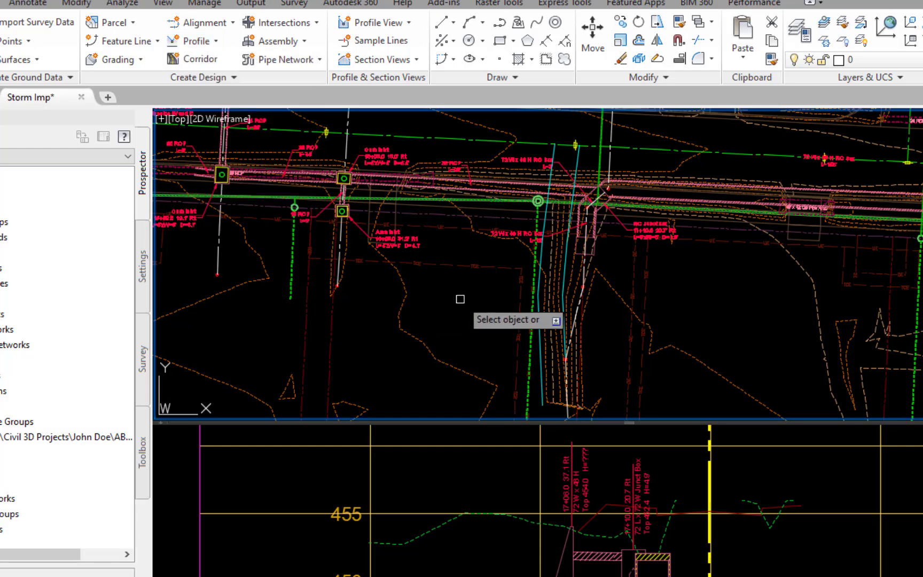
pyautogui.click(567, 251)
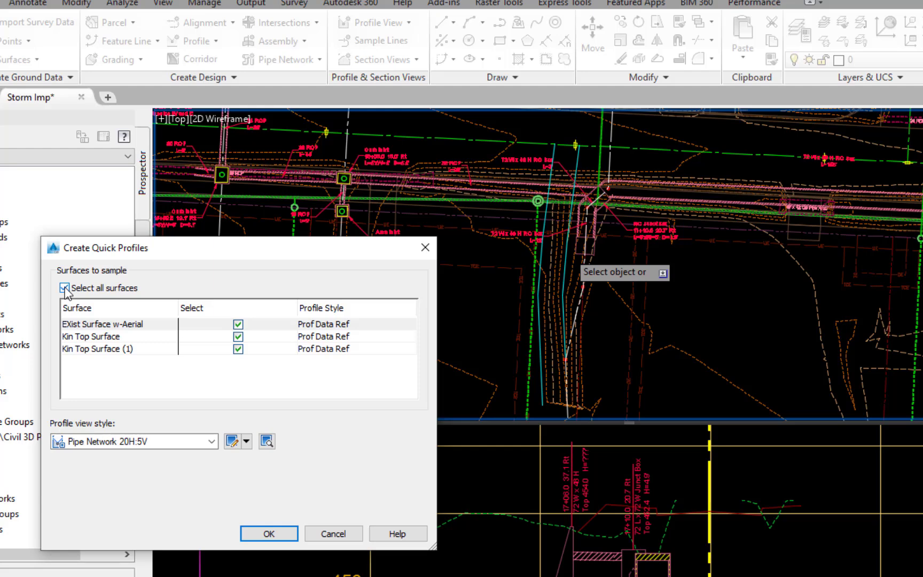
pyautogui.click(64, 289)
pyautogui.click(238, 324)
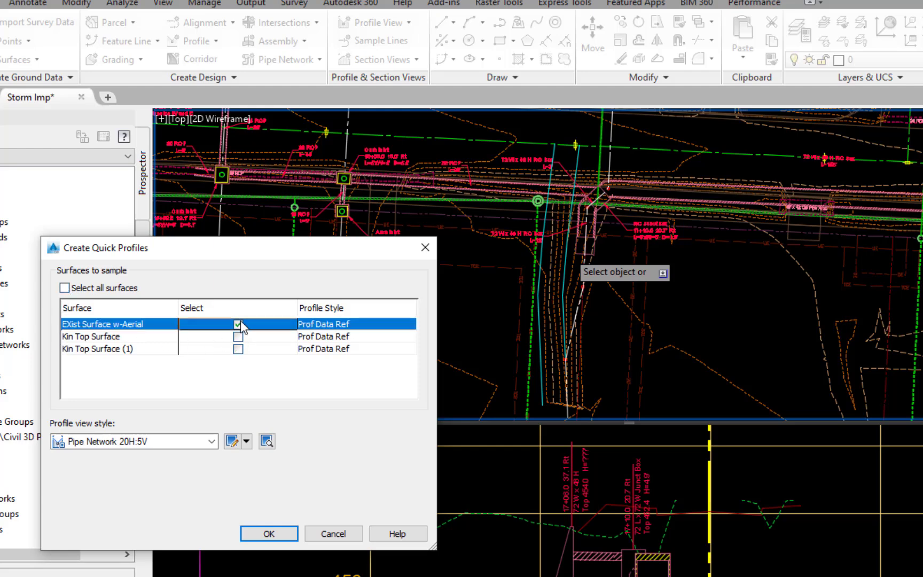
# Assign the Exist Grnd profile style to EXist Surface w-Aerial in the quick profile settings.
pyautogui.click(336, 323)
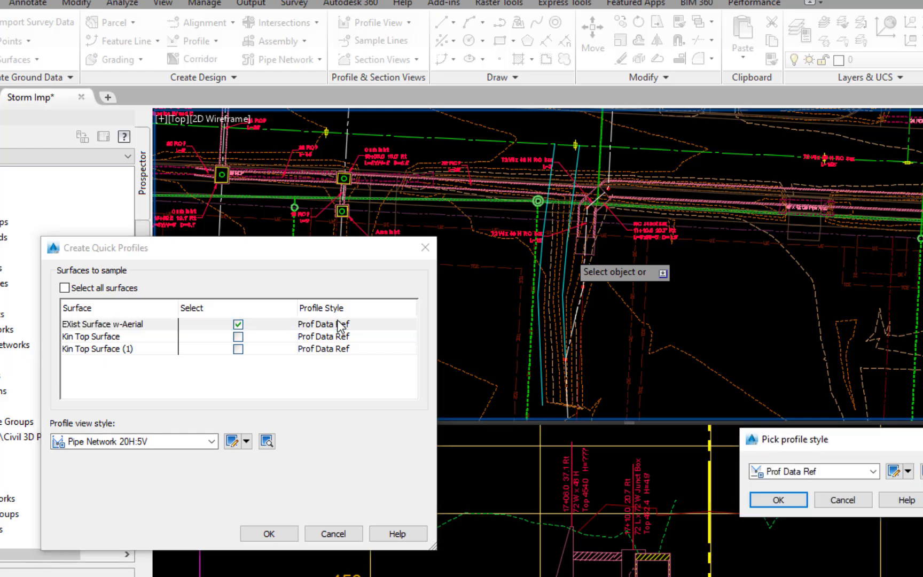
pyautogui.click(872, 471)
pyautogui.click(808, 547)
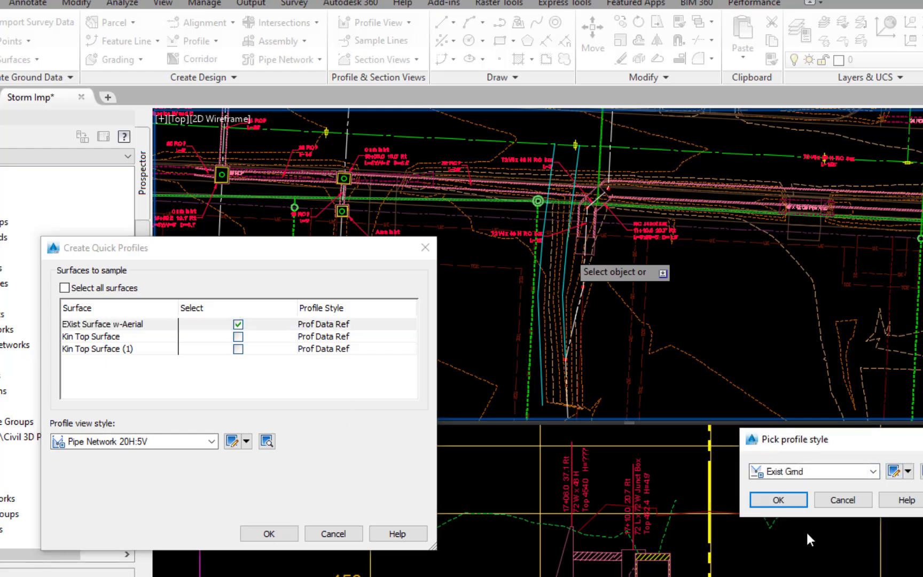
pyautogui.click(789, 502)
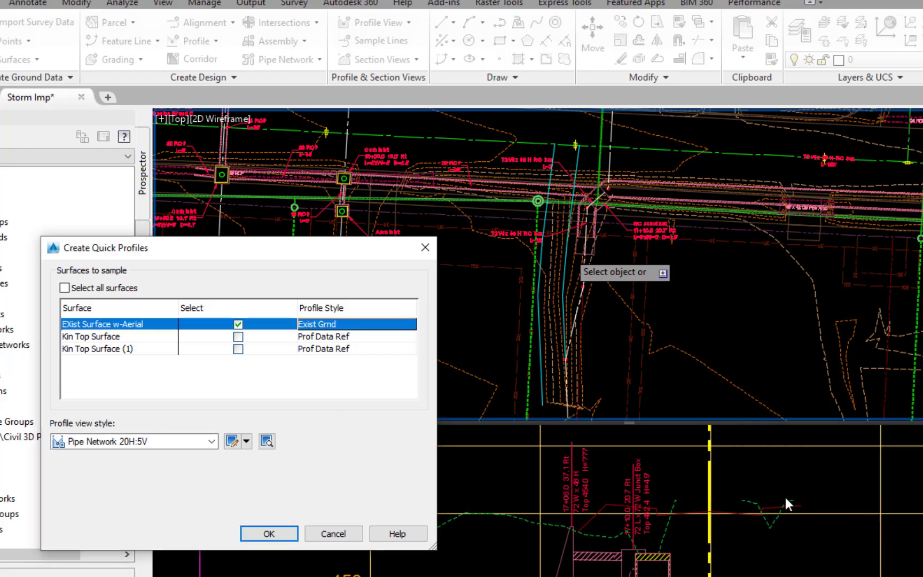
# Use the 20-H 5-V - CL No Labels profile view style and place the quick profile in the empty space beside the profile sheets.
pyautogui.click(212, 442)
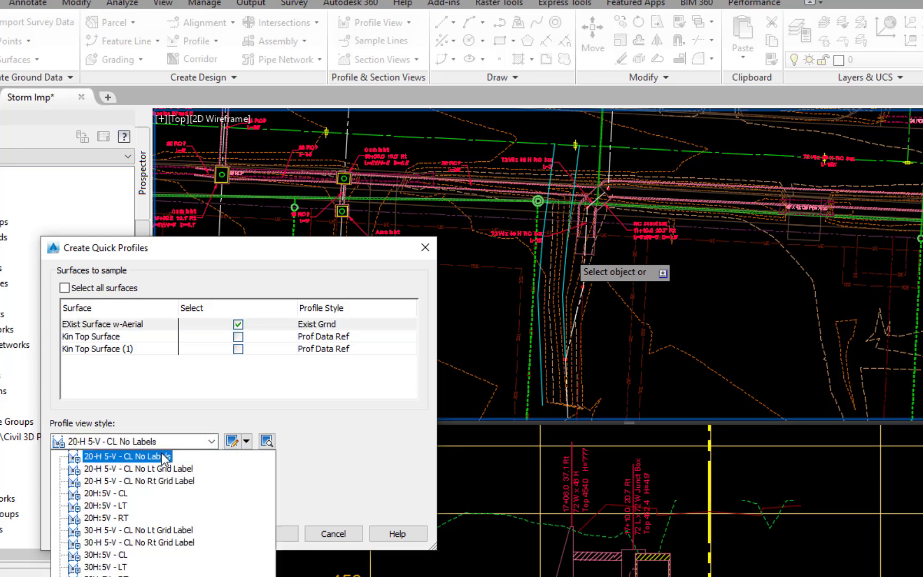
pyautogui.click(127, 455)
pyautogui.click(270, 528)
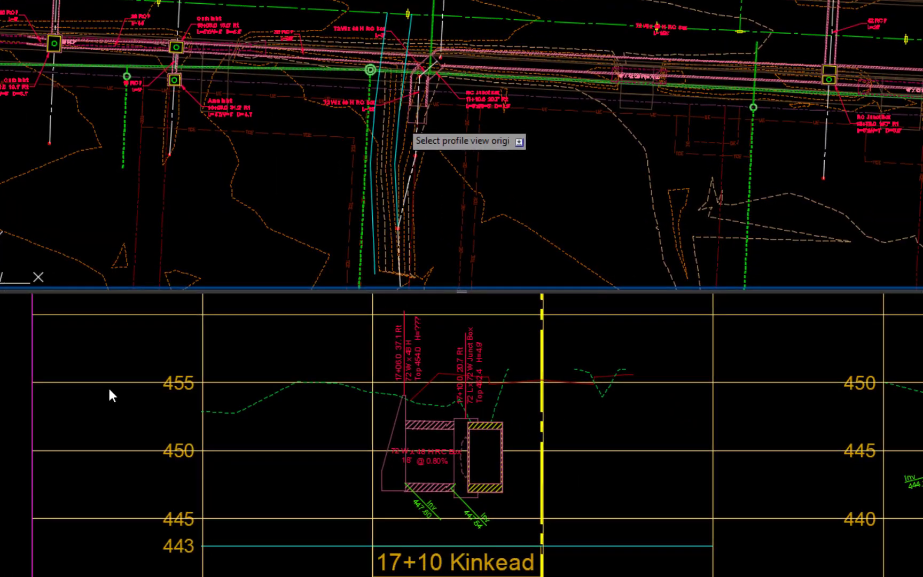
pyautogui.scroll(-7, 88, 390)
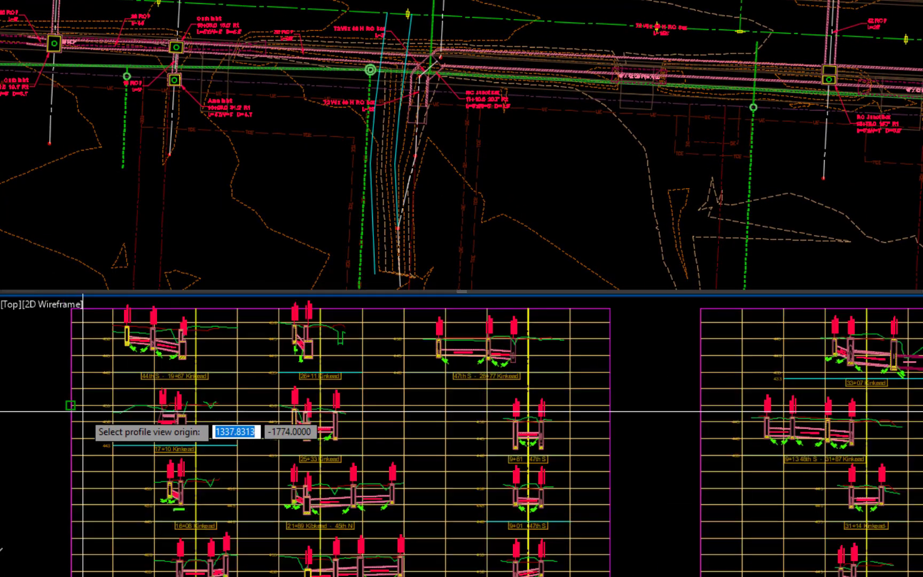
pyautogui.moveTo(83, 425); pyautogui.dragTo(402, 387, button='middle')
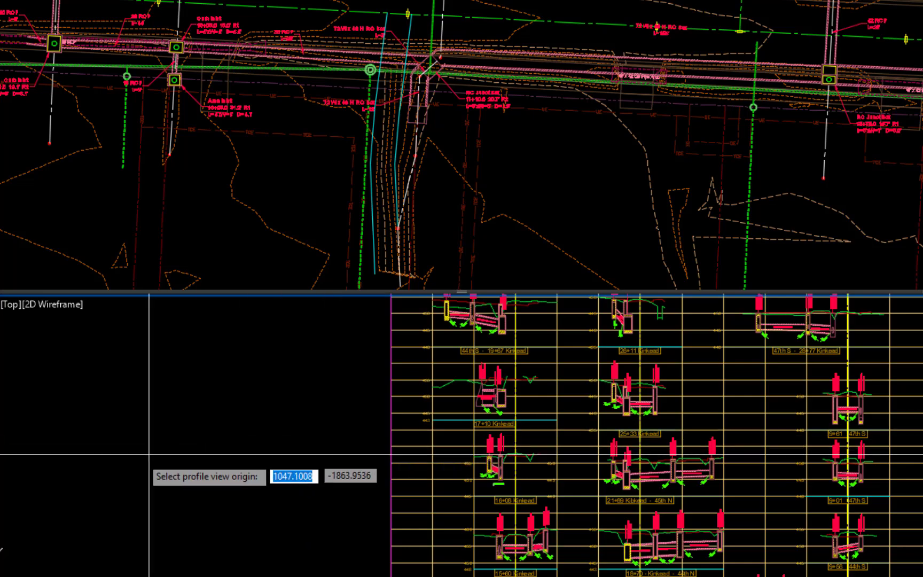
pyautogui.click(94, 448)
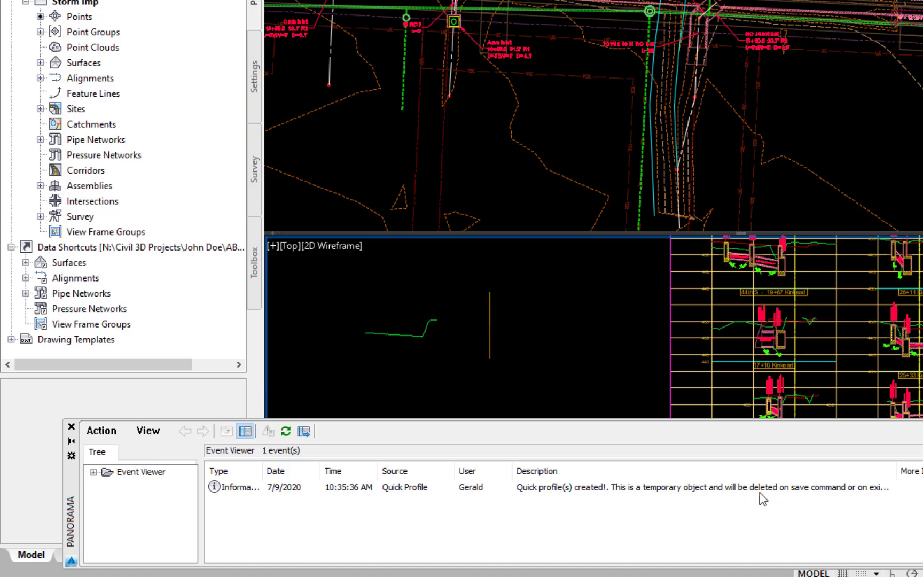
# Clear the quick profile event from the Event Viewer and close Panorama.
pyautogui.click(101, 430)
pyautogui.click(121, 485)
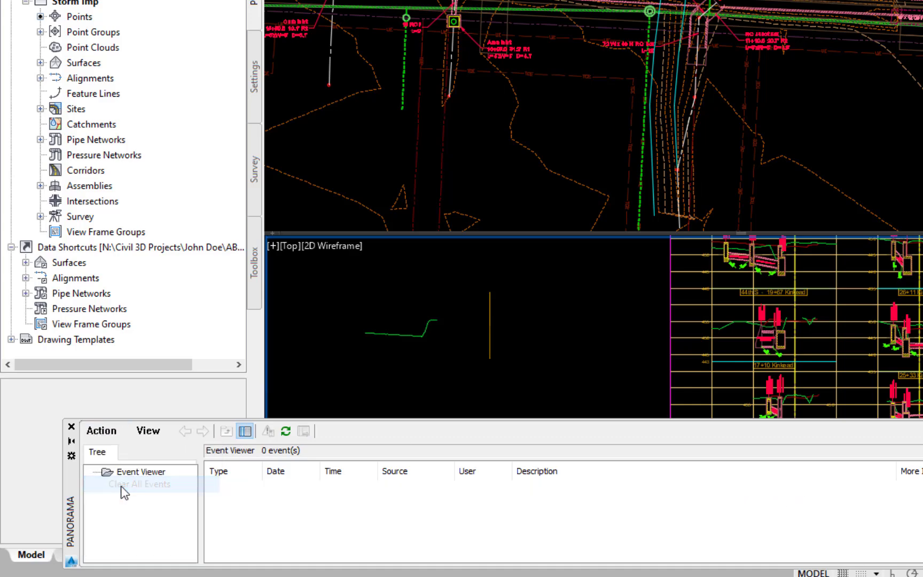
pyautogui.click(71, 426)
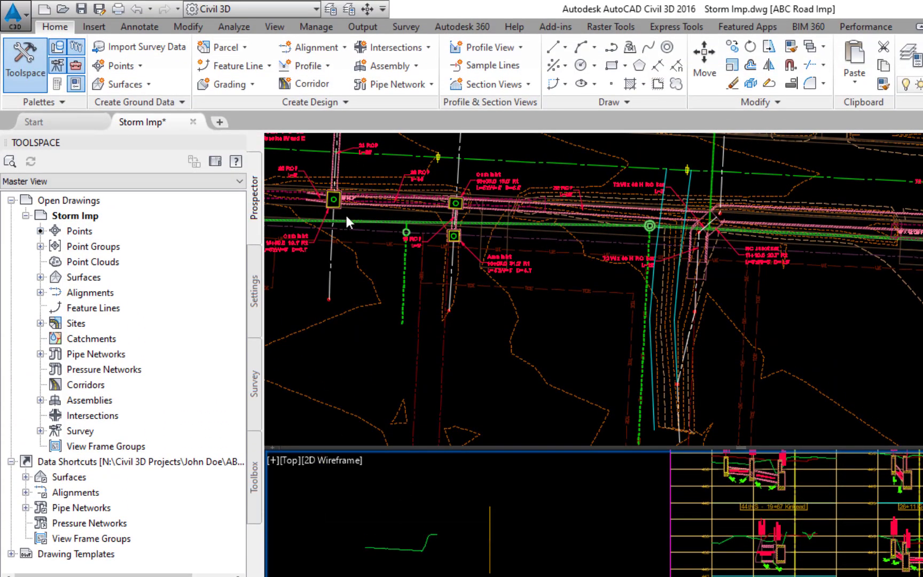
# Superimpose the quick profile's ground line onto the 17+10 Kinkead profile view.
pyautogui.click(327, 67)
pyautogui.click(370, 249)
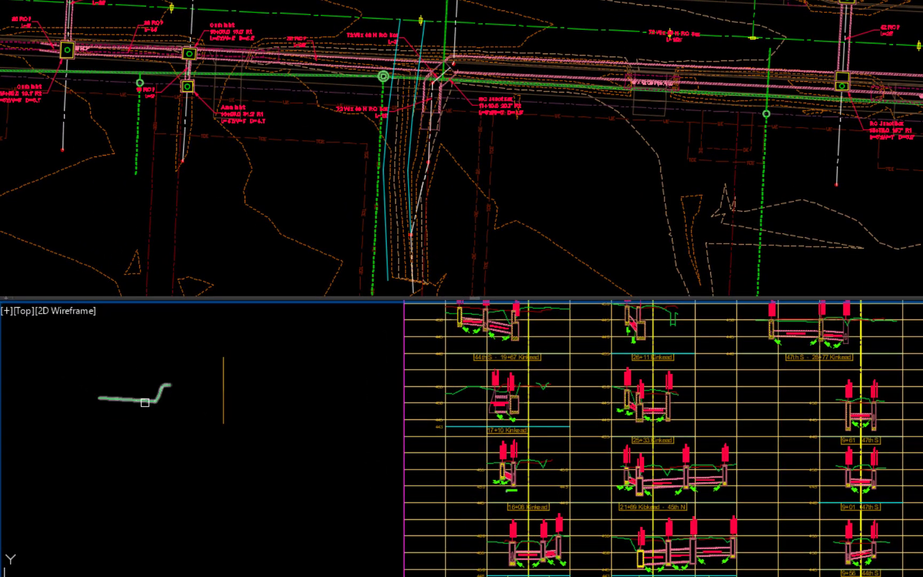
pyautogui.click(174, 416)
pyautogui.scroll(2, 587, 486)
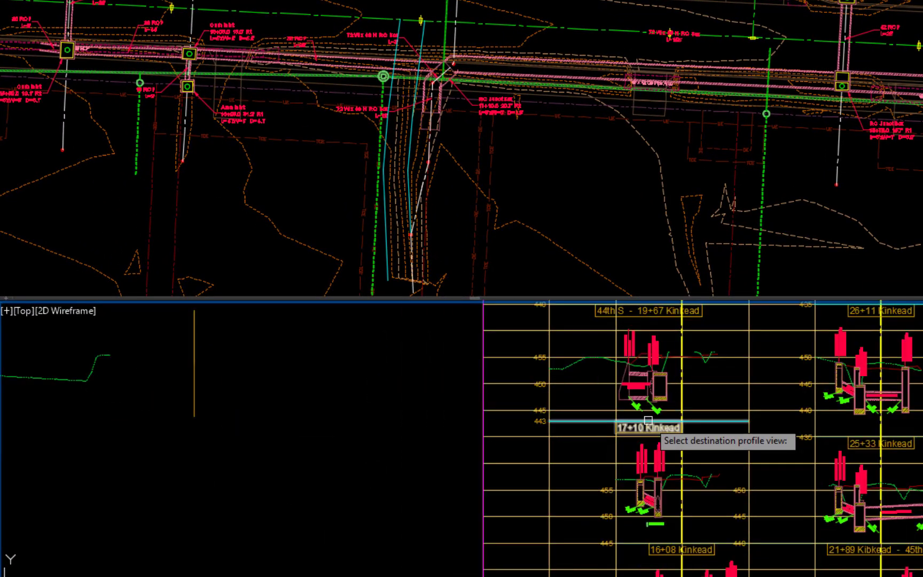
pyautogui.click(650, 429)
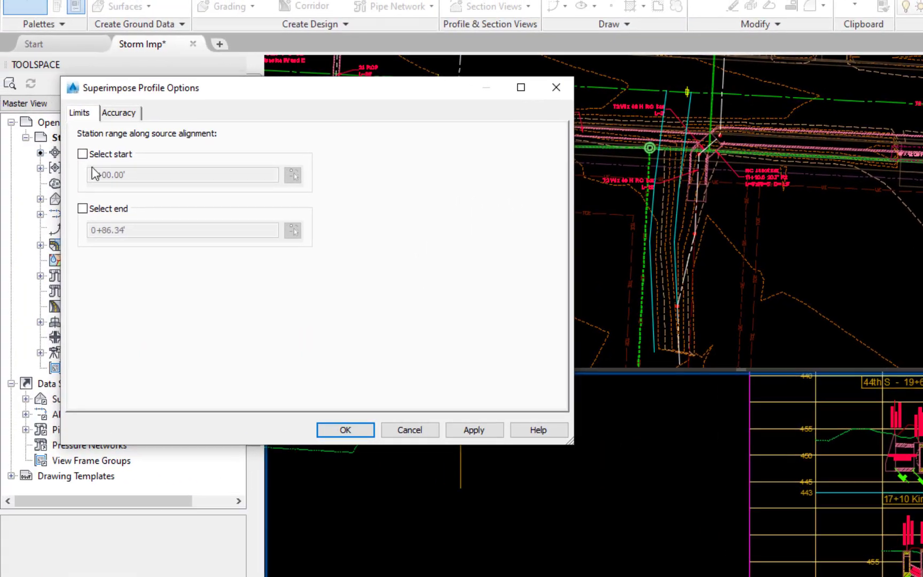
# Enable both the start and end station limits for the superimposed profile and create it.
pyautogui.click(83, 155)
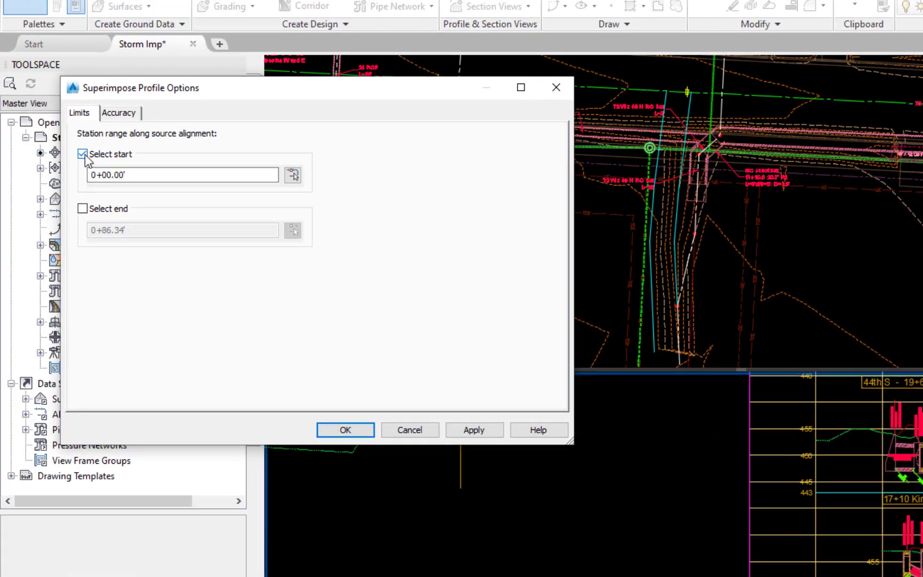
pyautogui.click(82, 209)
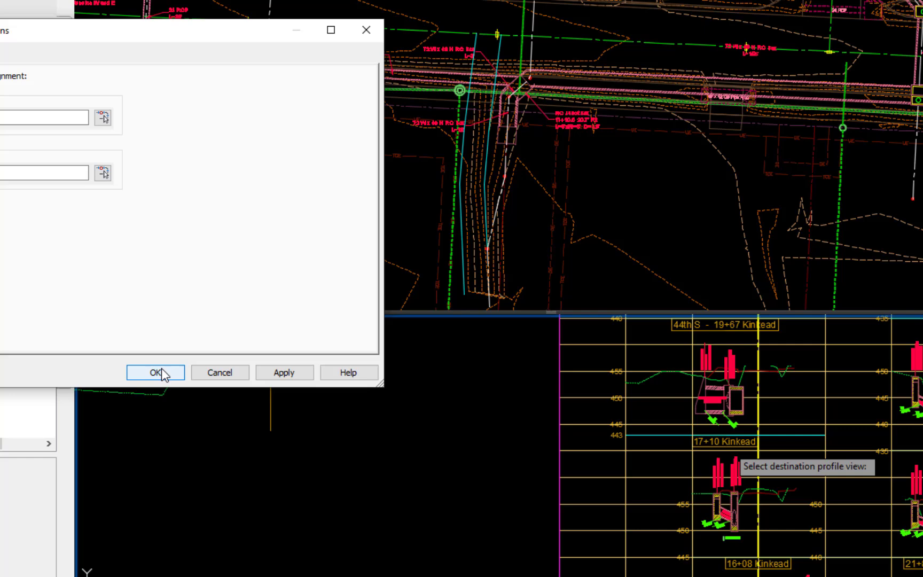
pyautogui.click(156, 372)
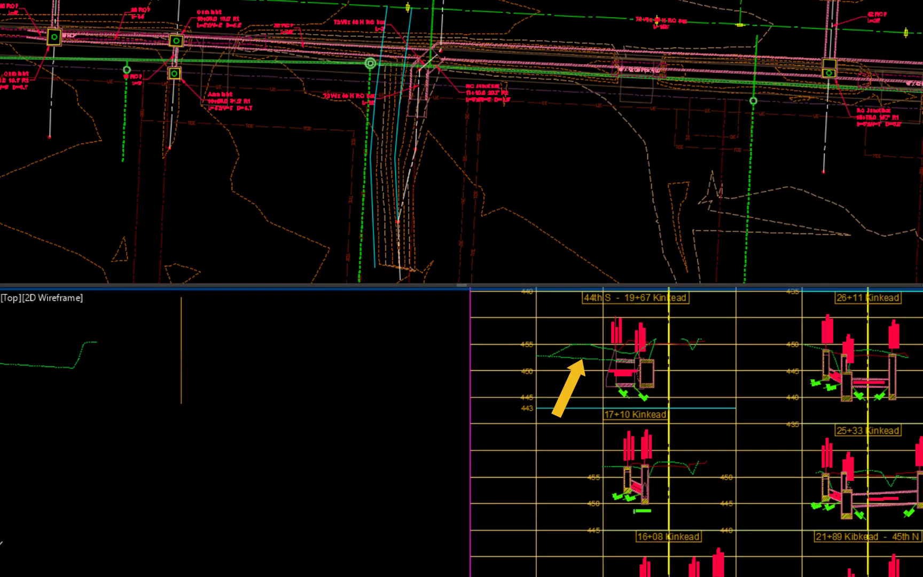
# Explode the superimposed profile in the 17+10 Kinkead view and save the drawing.
pyautogui.write('x')
pyautogui.press('Return')
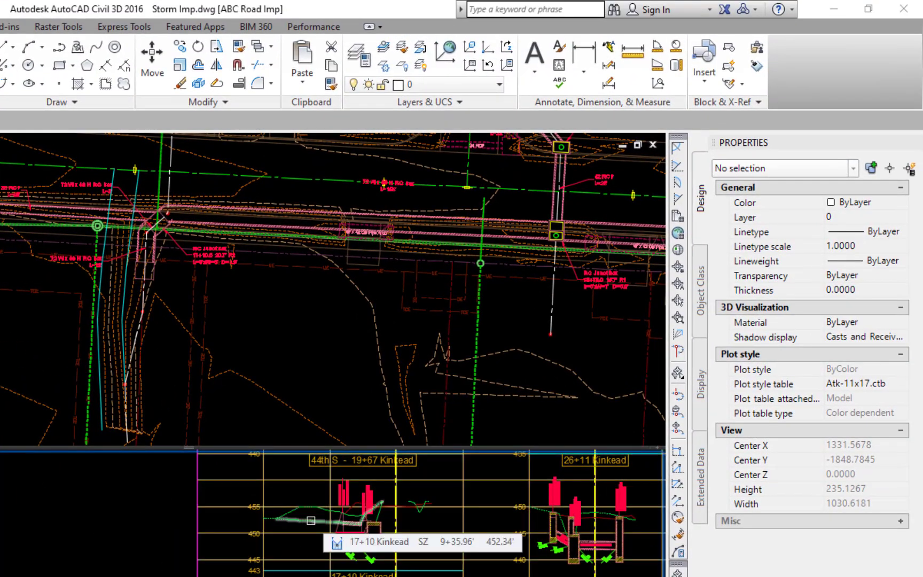
pyautogui.click(311, 520)
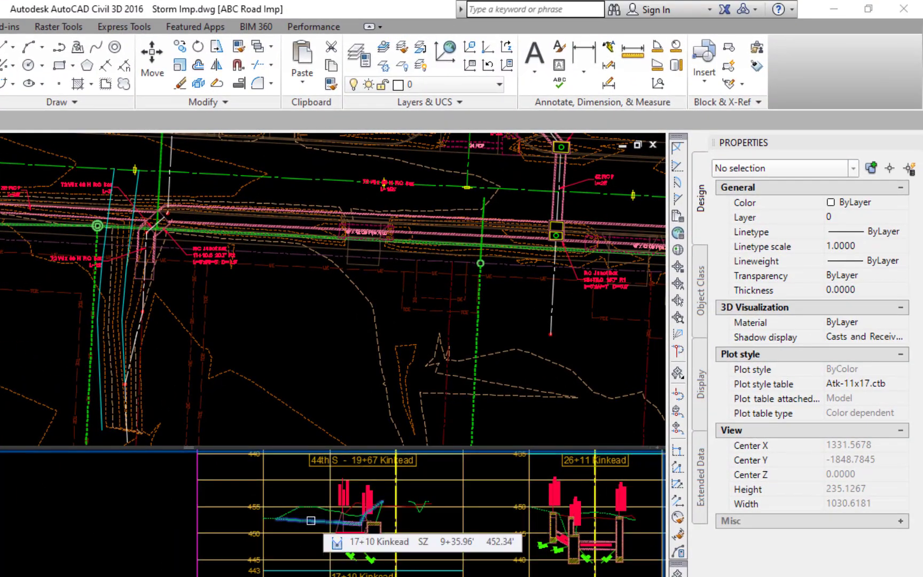
pyautogui.press('Return')
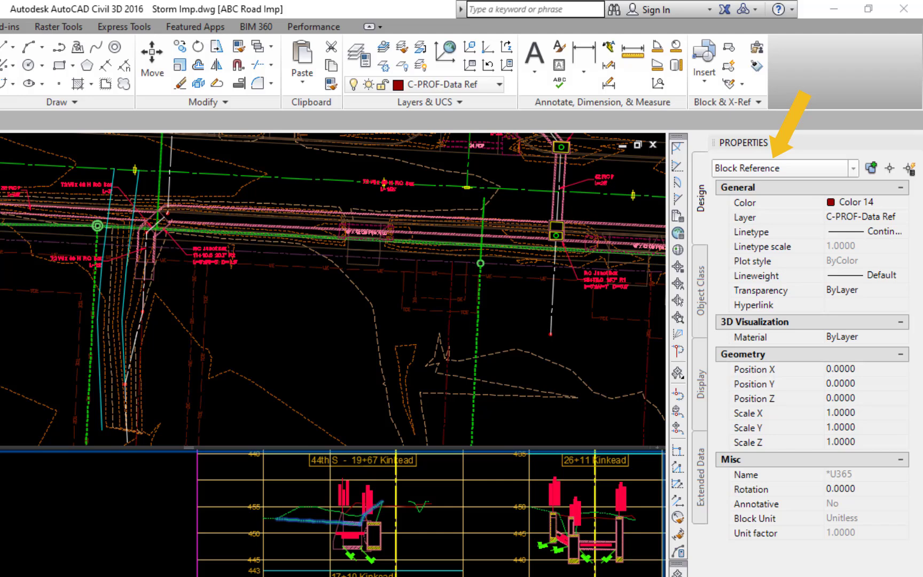
pyautogui.press('Escape')
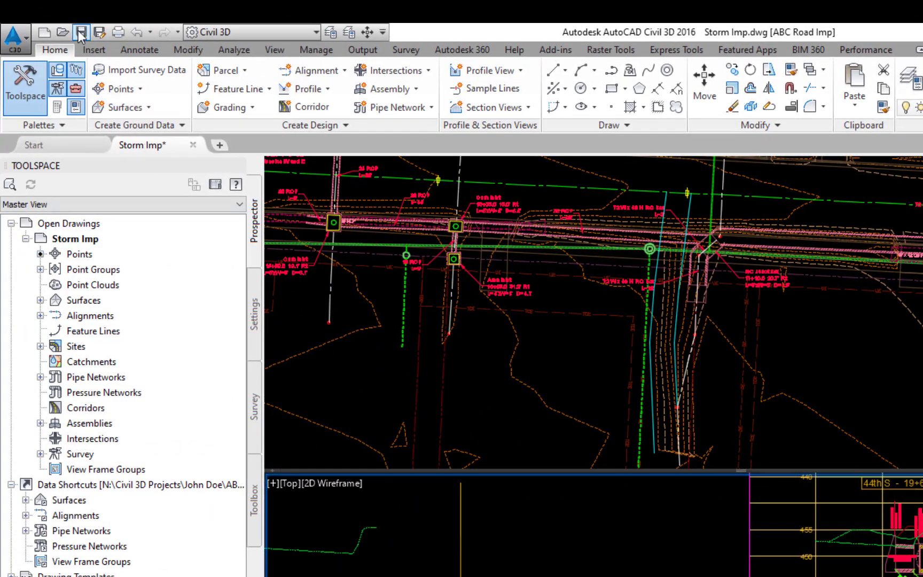
pyautogui.click(80, 33)
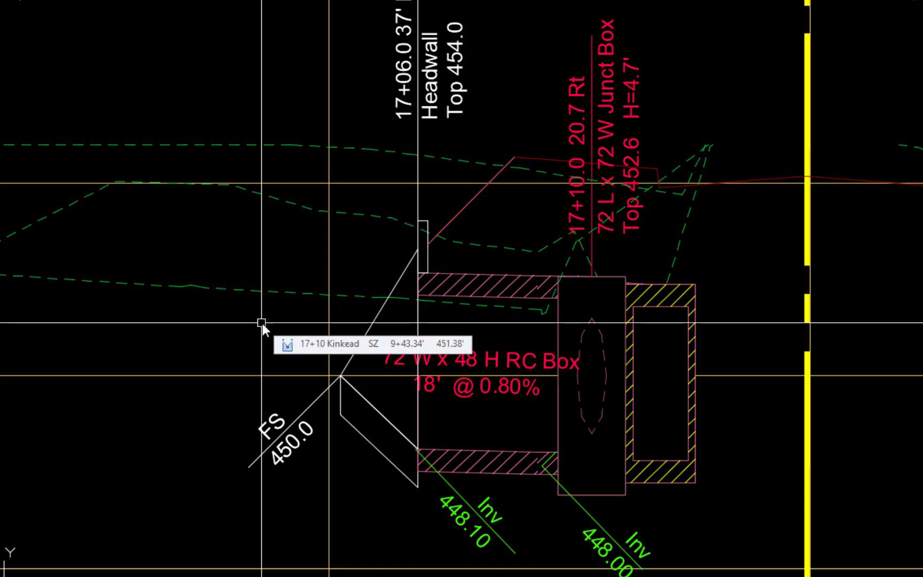
# Hatch the sloped footing below the FS 450.0 point and the narrow headwall outline with ANSI31 at scale 10.
pyautogui.write('h')
pyautogui.press('Return')
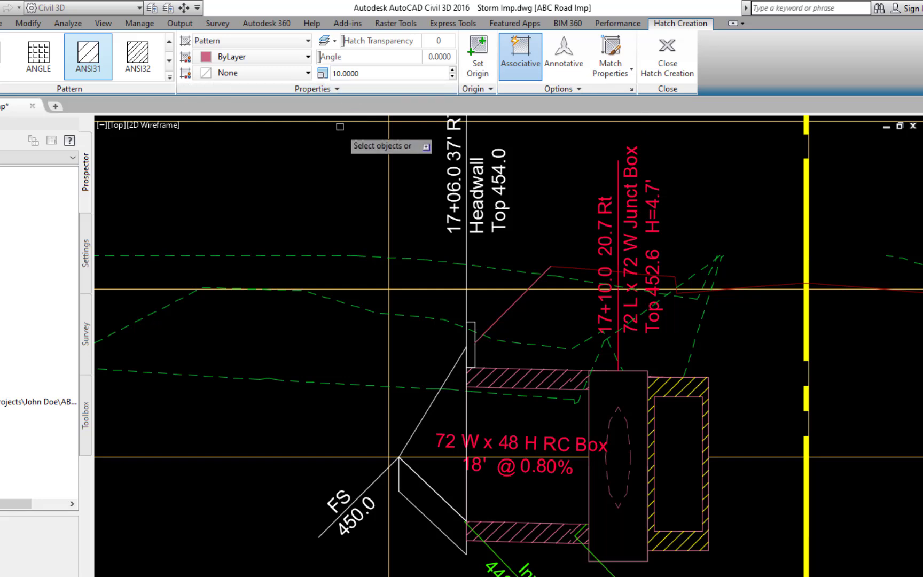
pyautogui.click(422, 514)
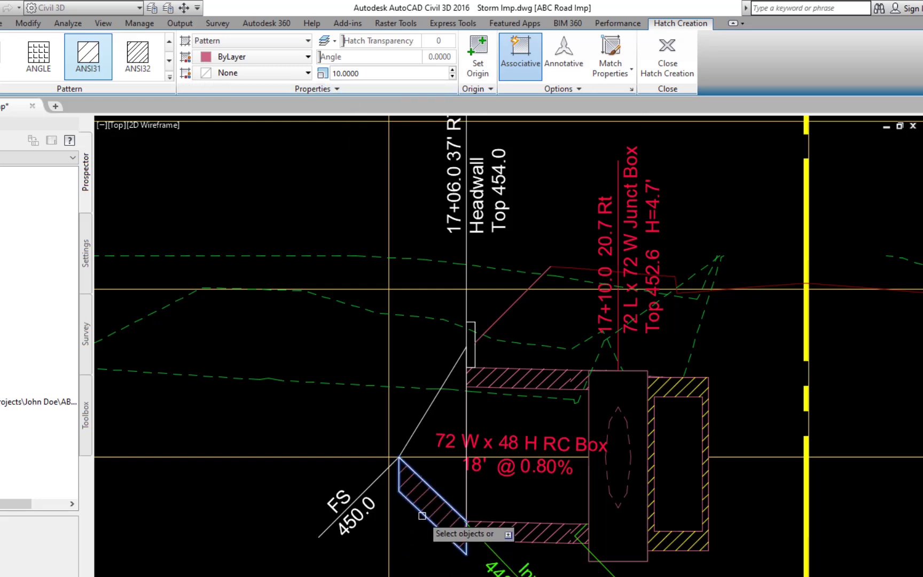
pyautogui.click(475, 352)
pyautogui.press('Return')
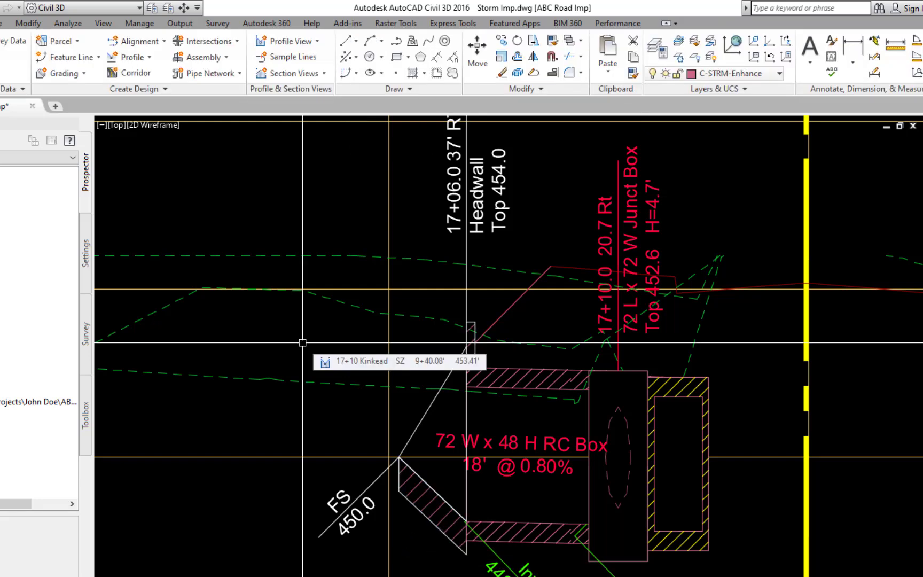
# Hatch the triangular wingwall in front of the box culvert with ATK_CONC at angle 15 and scale 5.
pyautogui.write('tr')
pyautogui.press('Return')
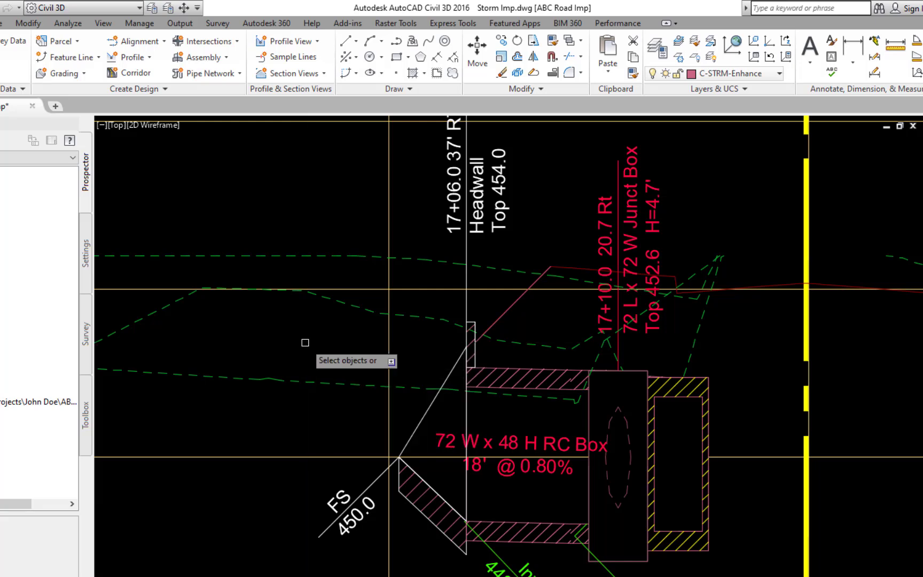
pyautogui.click(170, 81)
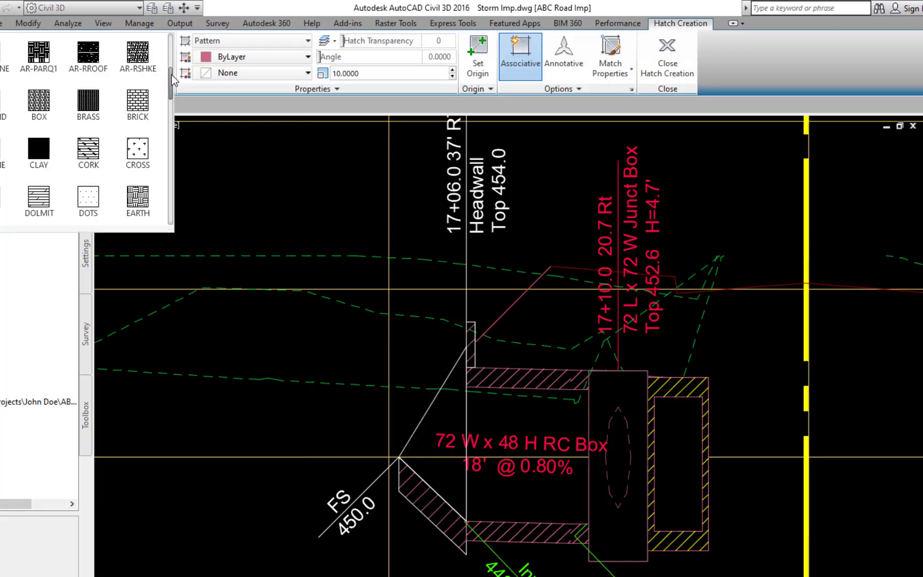
pyautogui.moveTo(171, 80); pyautogui.dragTo(172, 195)
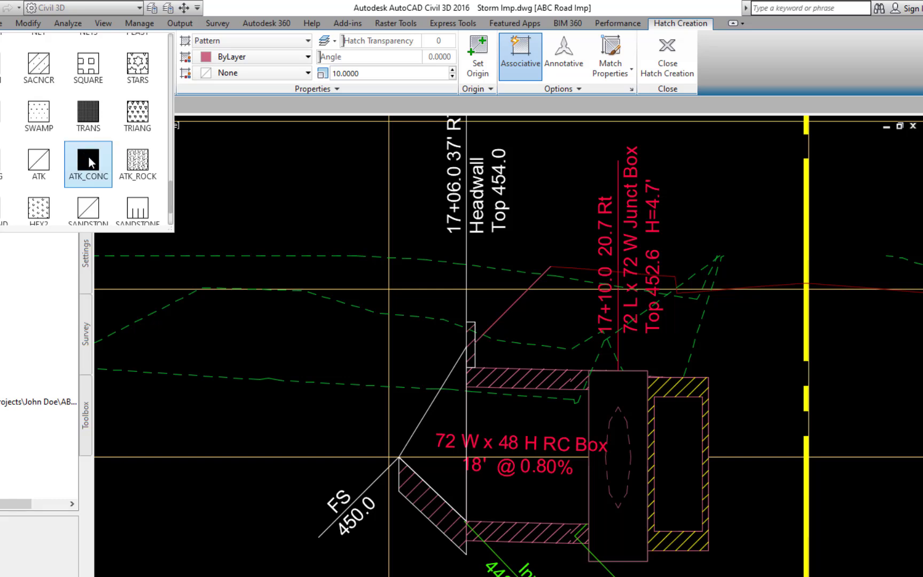
pyautogui.click(88, 163)
pyautogui.click(439, 57)
pyautogui.write('15')
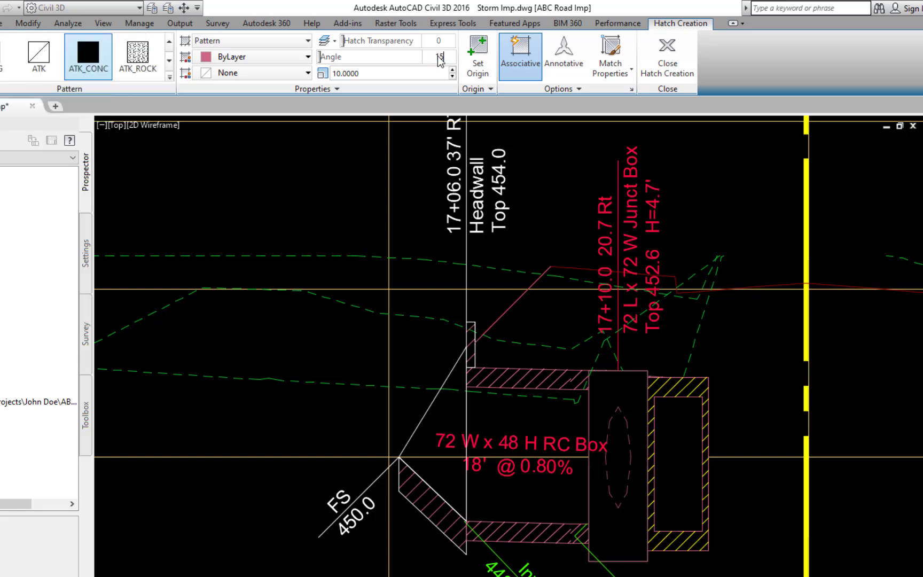
pyautogui.moveTo(367, 74); pyautogui.dragTo(329, 83)
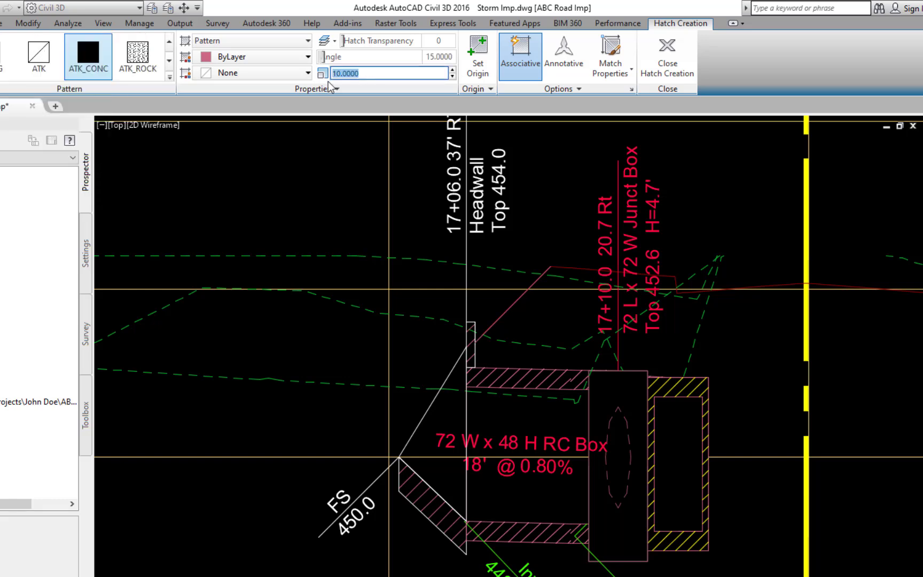
pyautogui.write('5')
pyautogui.click(407, 410)
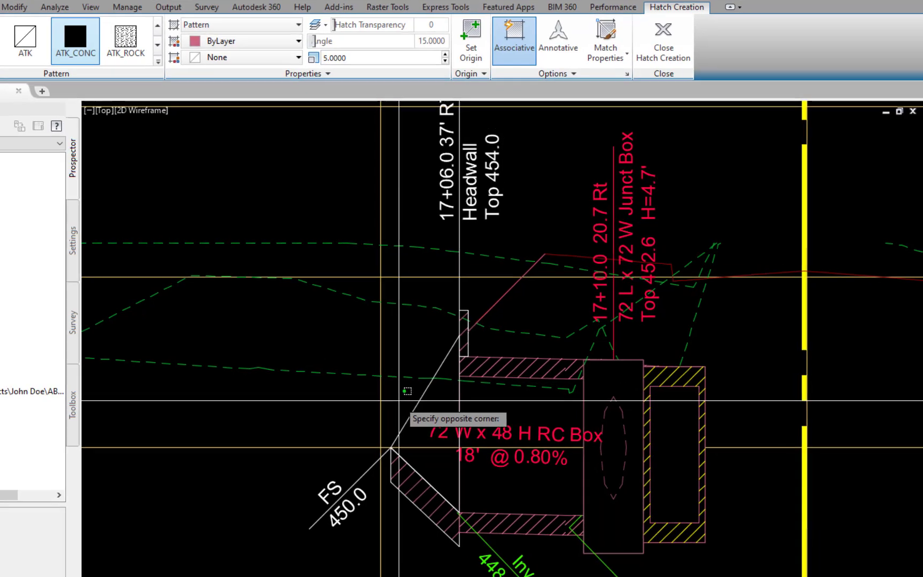
pyautogui.click(419, 403)
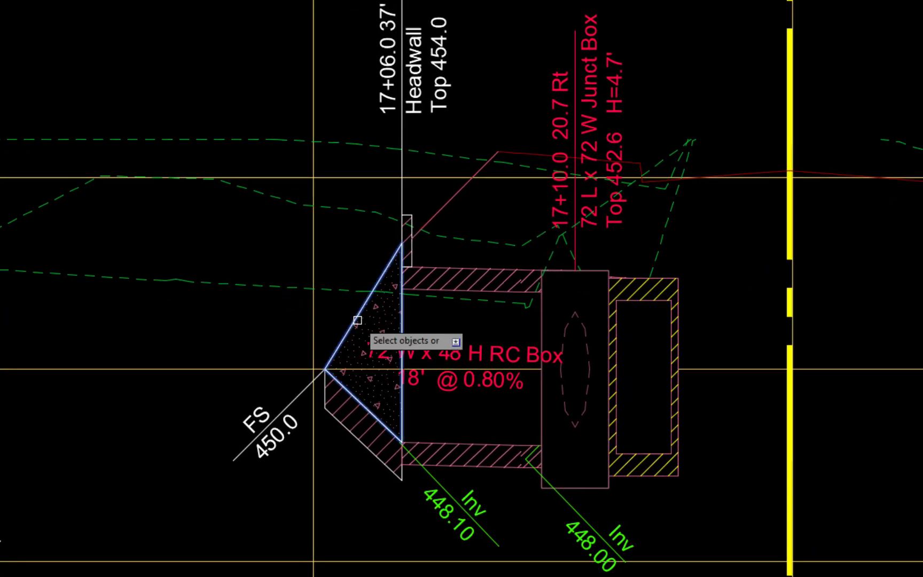
pyautogui.press('Return')
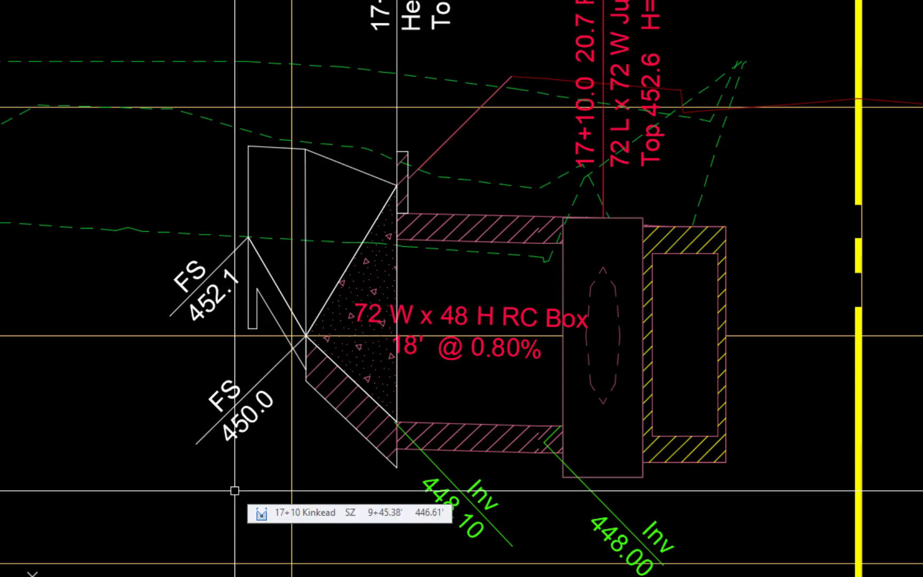
# Hatch the thin footing section below FS 452.1 and the wingwall polygon above it with the ATK_CONC pattern.
pyautogui.write('g')
pyautogui.press('Return')
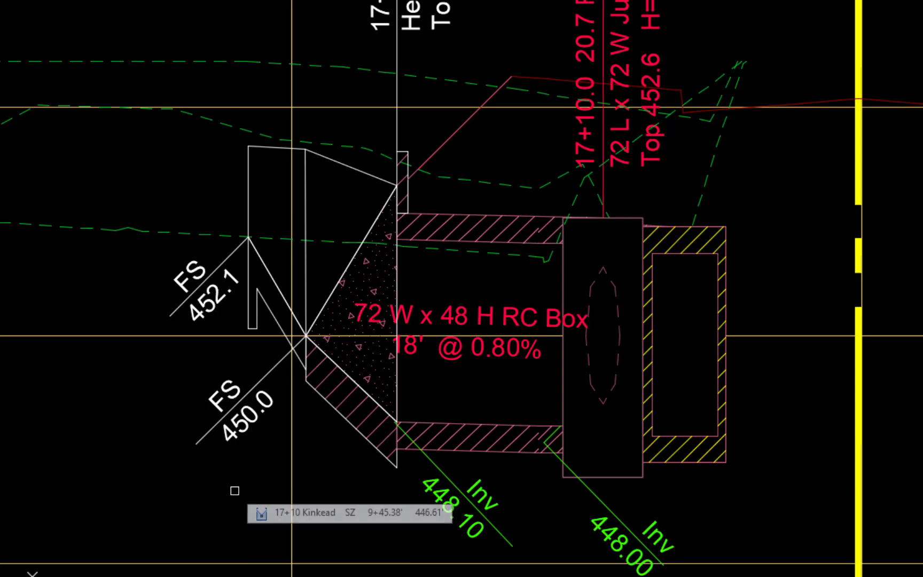
pyautogui.click(271, 311)
pyautogui.press('Escape')
pyautogui.write('g')
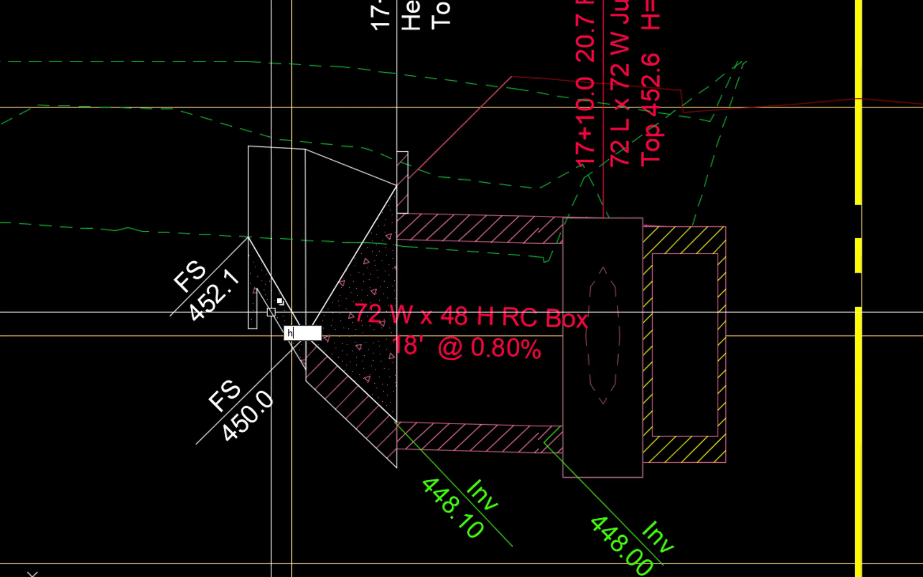
pyautogui.press('Return')
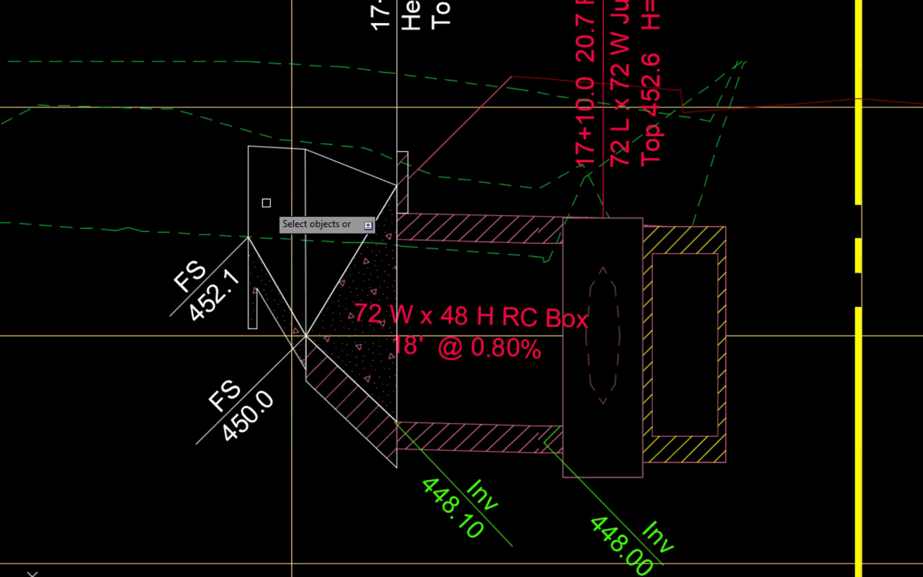
pyautogui.click(249, 199)
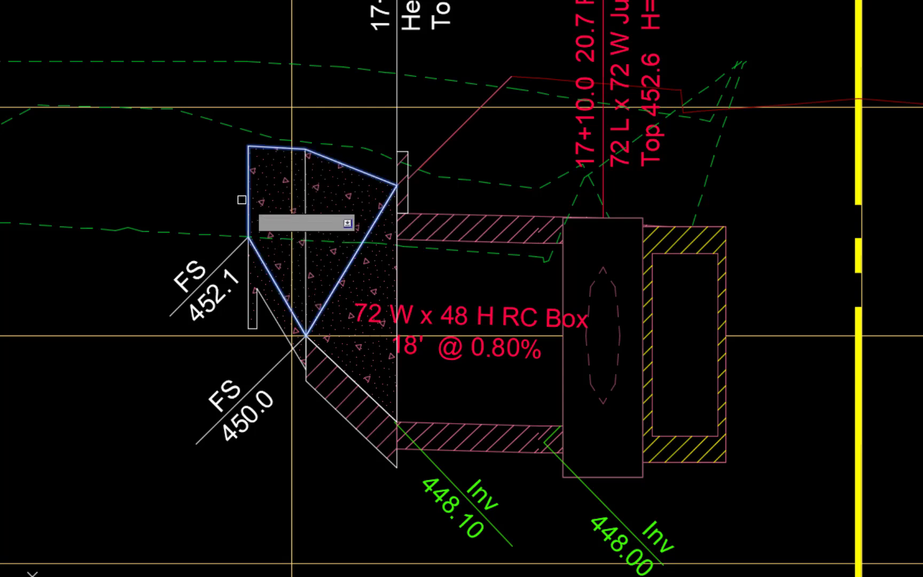
pyautogui.press('Return')
# Match the thin FS 452.1 footing's hatch properties to the ANSI31 hatch on the sloped footing.
pyautogui.write('ma')
pyautogui.press('Return')
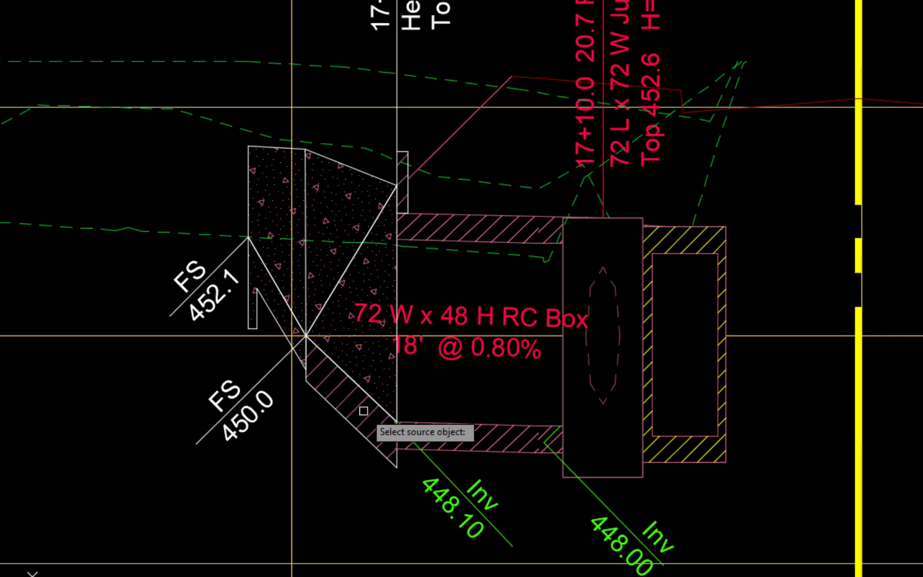
pyautogui.click(381, 413)
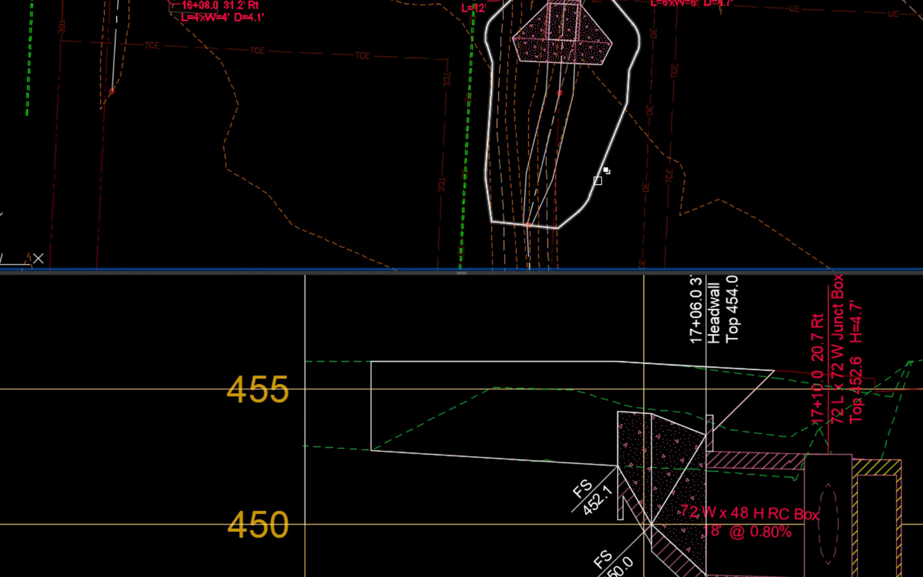
# Hatch the large closed boundary around the headwall in the plan view, excluding the concrete apron polyline as an island.
pyautogui.click(597, 175)
pyautogui.click(635, 239)
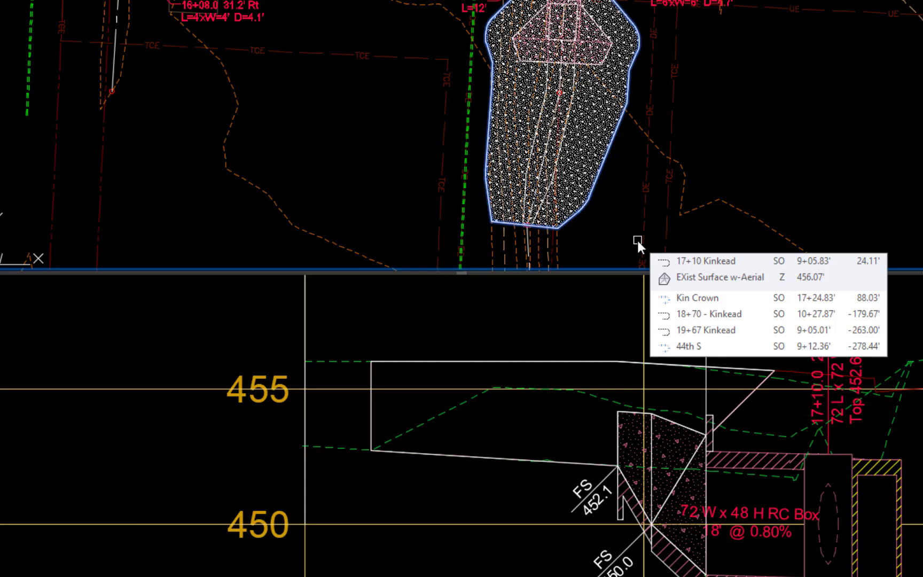
pyautogui.click(617, 47)
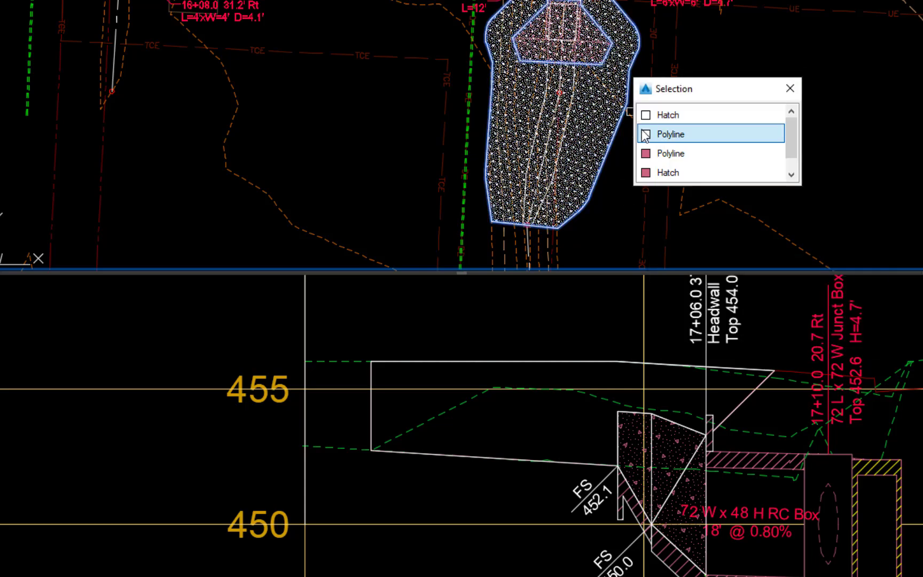
pyautogui.click(648, 137)
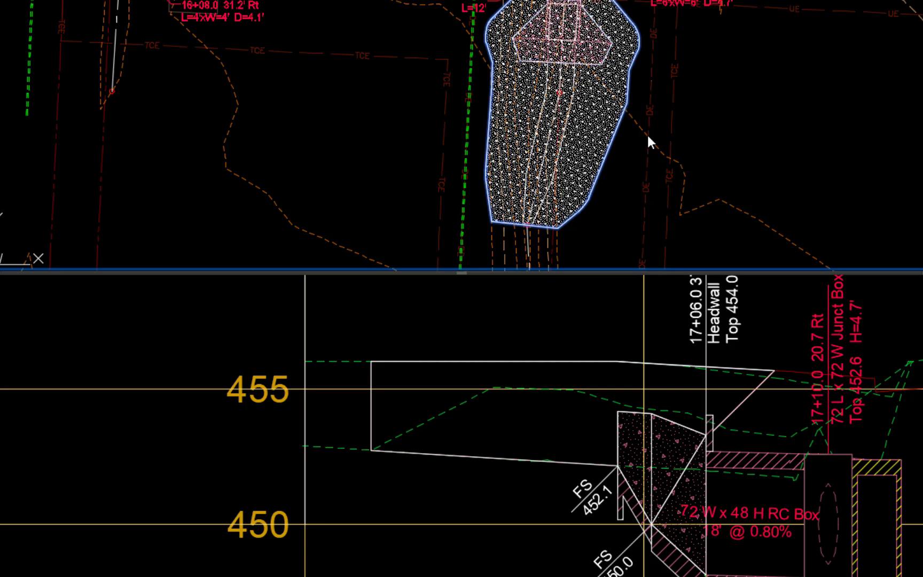
pyautogui.press('Return')
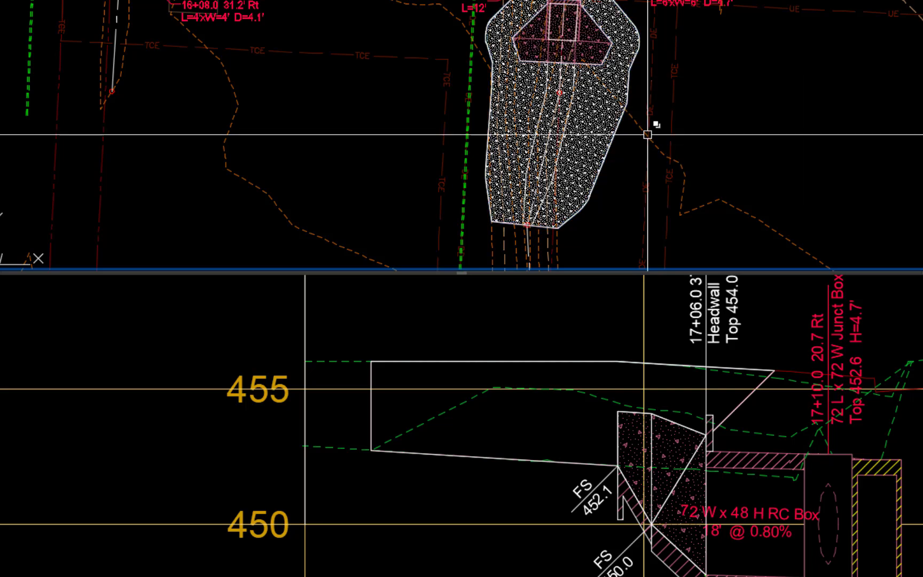
# Change the plan-view hatch around the apron to the GRASS pattern with a scale of 2.
pyautogui.click(595, 123)
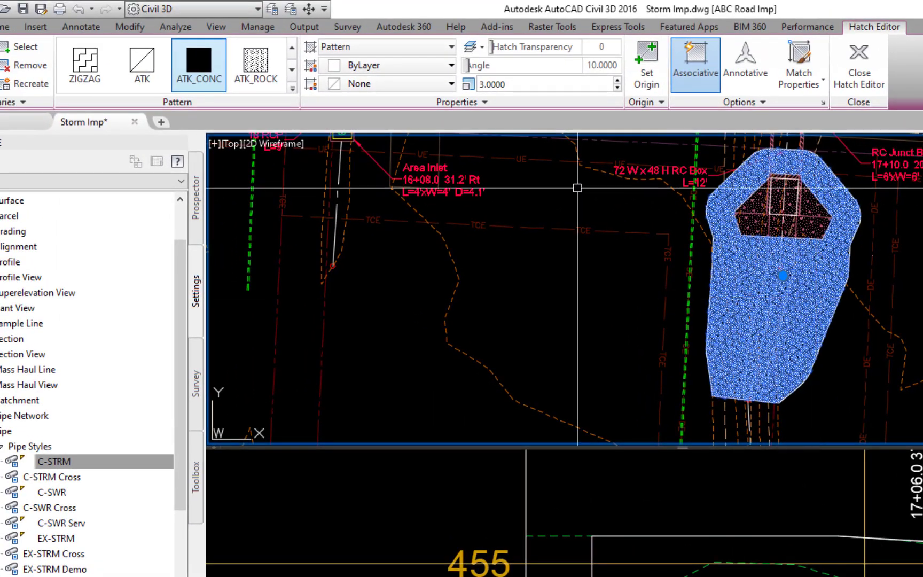
pyautogui.click(293, 89)
pyautogui.moveTo(296, 219); pyautogui.dragTo(300, 144)
pyautogui.click(203, 102)
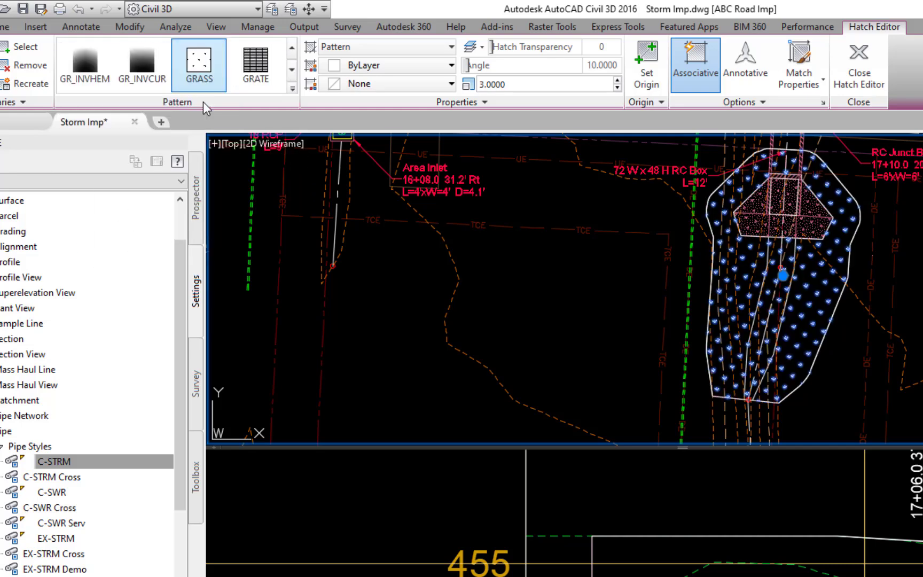
pyautogui.doubleClick(507, 84)
pyautogui.write('2')
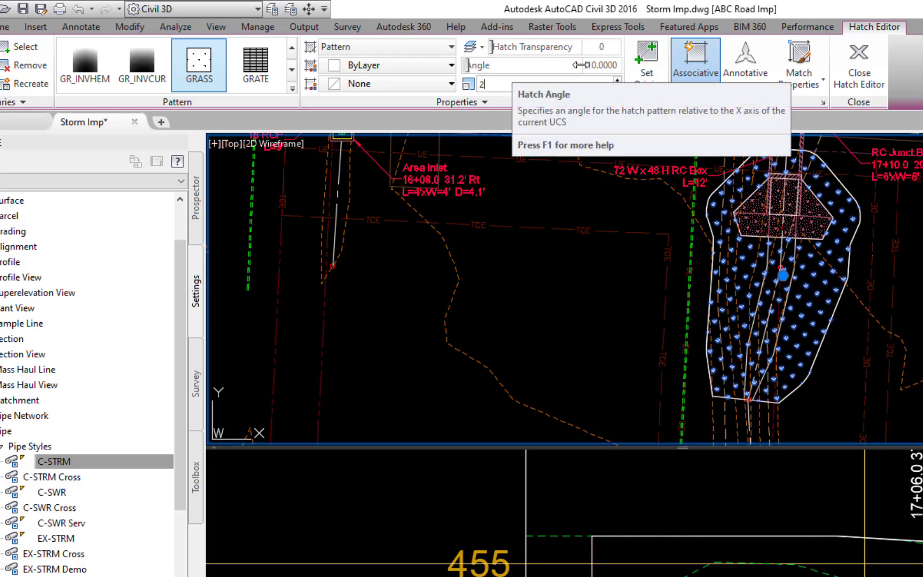
pyautogui.press('Return')
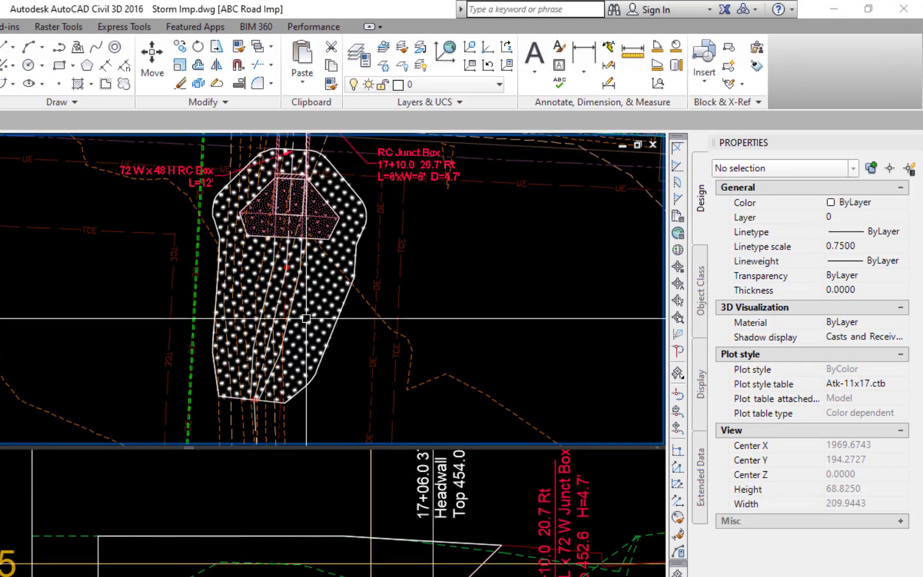
# Move the plan-view grass hatch to the C-SURF-Ex Grnd layer.
pyautogui.click(289, 310)
pyautogui.click(848, 221)
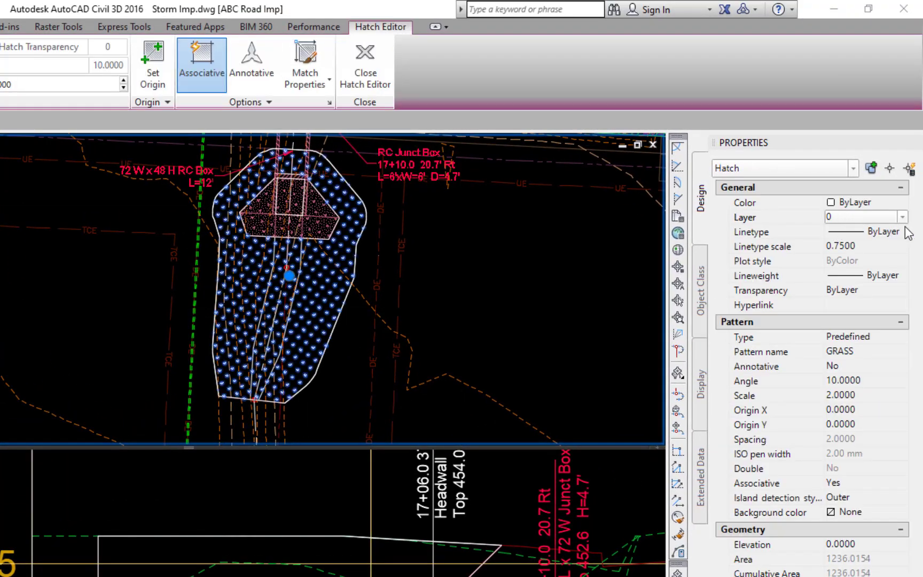
pyautogui.click(903, 218)
pyautogui.scroll(-6, 886, 256)
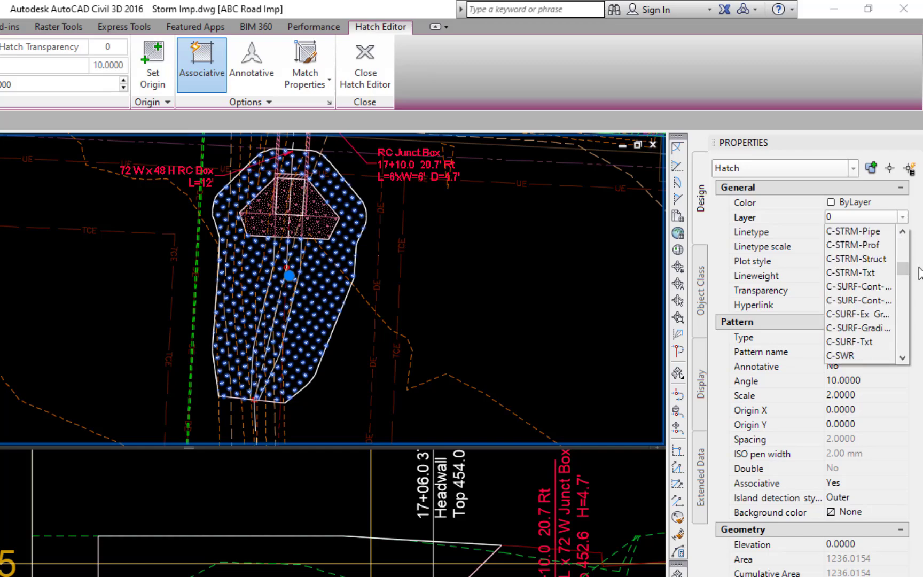
pyautogui.click(884, 315)
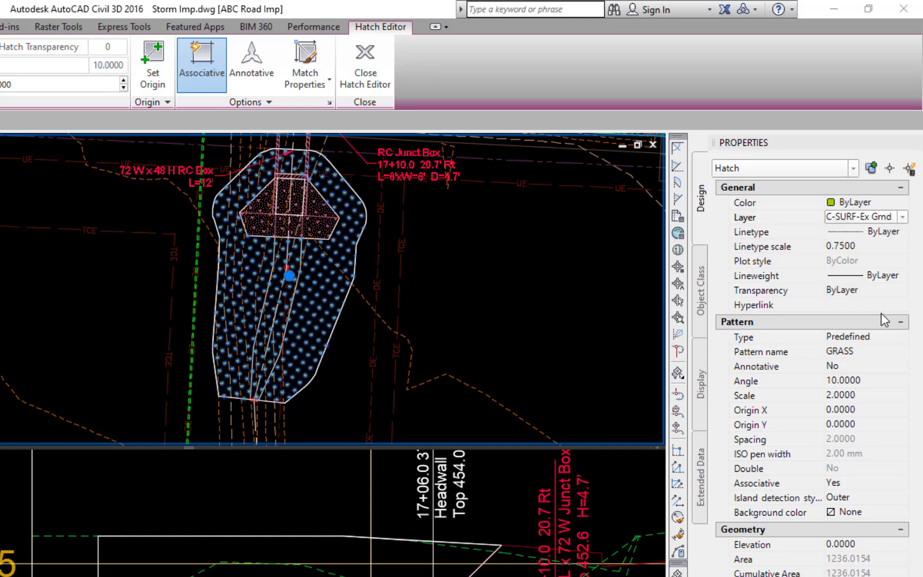
# Hatch the closed ground-area polyline beside the headwall in the 17+10 Kinkead profile view.
pyautogui.write('h')
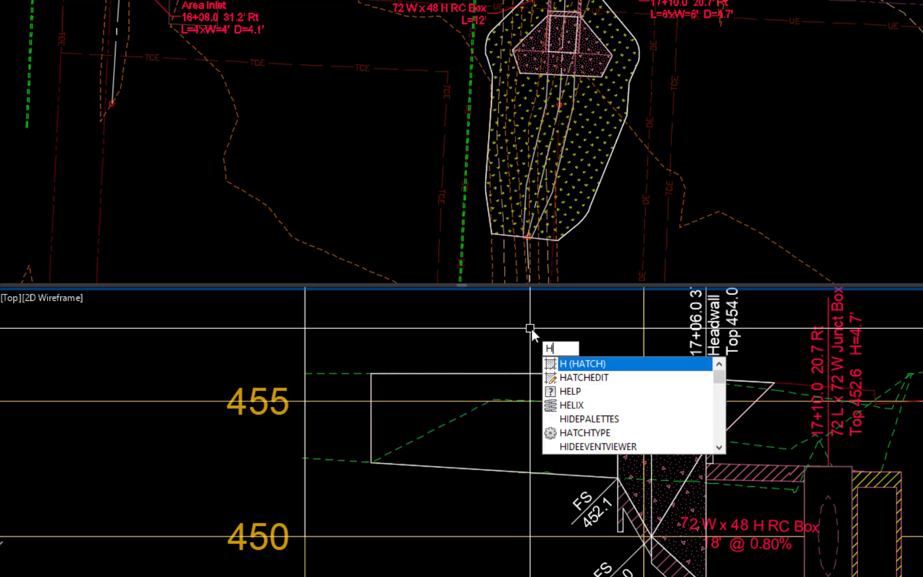
pyautogui.press('Return')
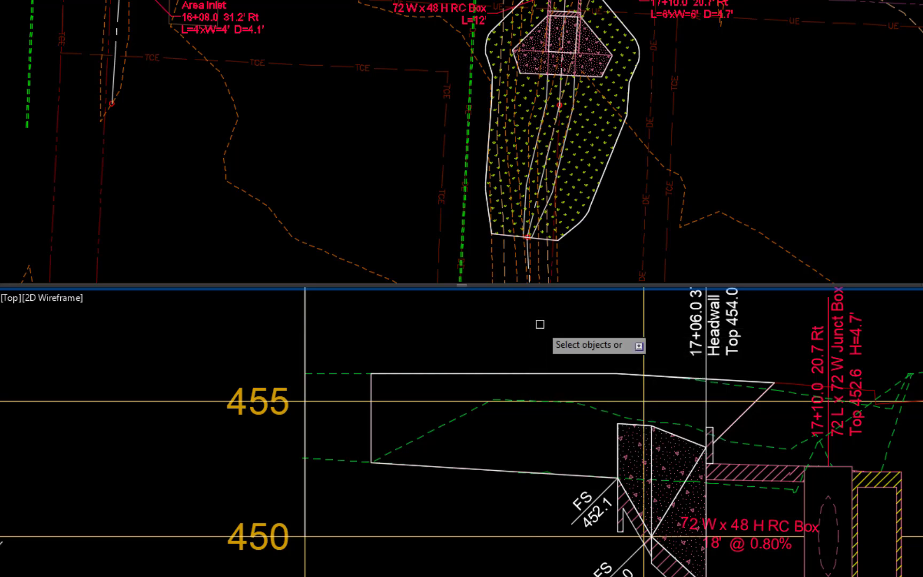
pyautogui.click(371, 426)
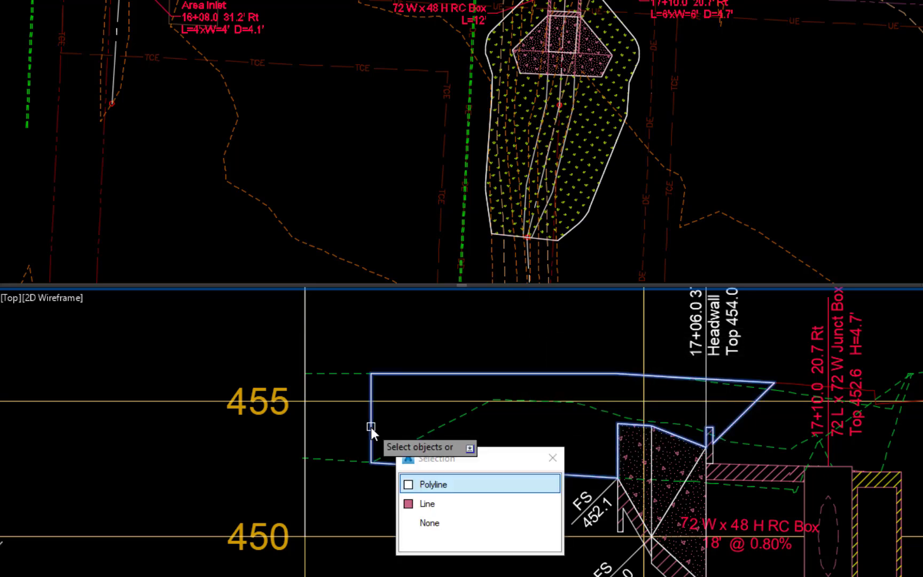
pyautogui.click(408, 484)
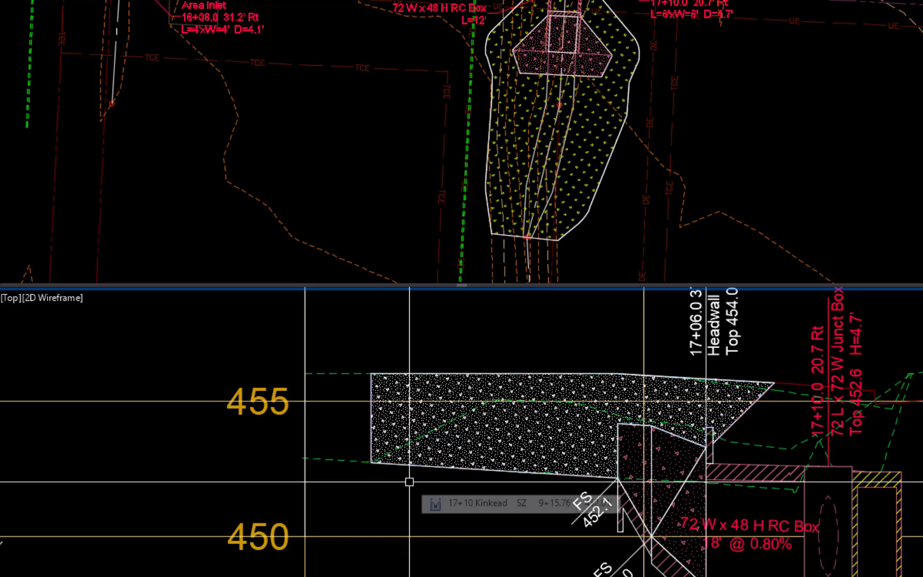
# Match the profile-view ground hatch properties to the grass hatch in the plan view.
pyautogui.write('MA')
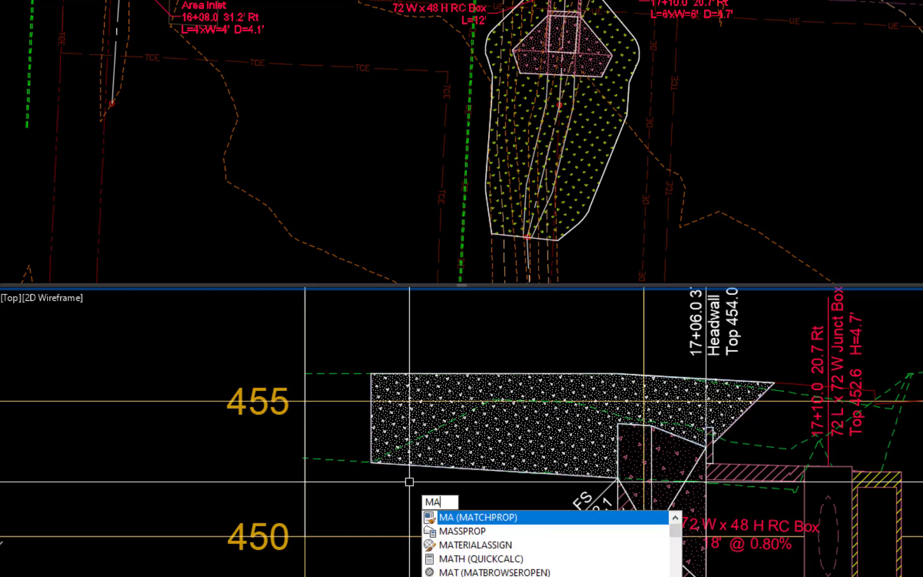
pyautogui.press('Return')
pyautogui.click(585, 162)
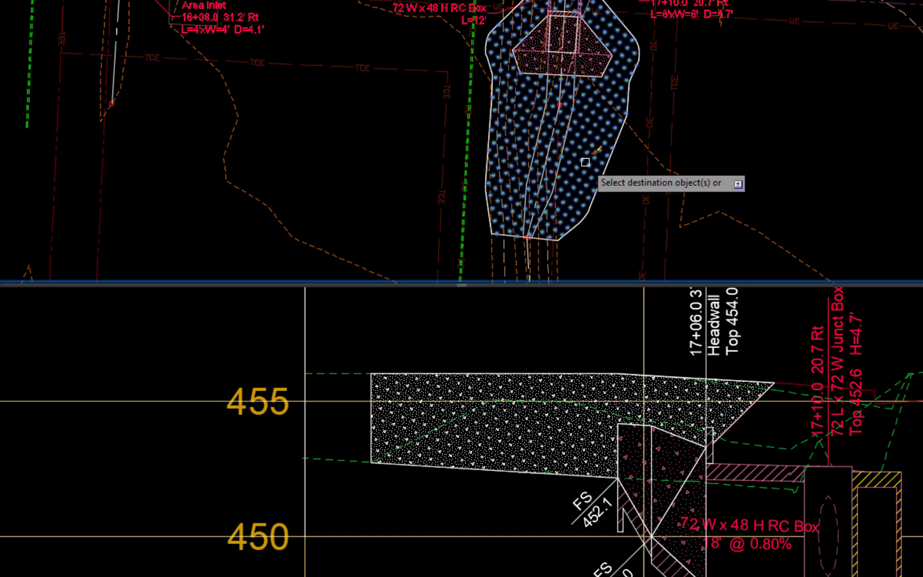
pyautogui.click(565, 435)
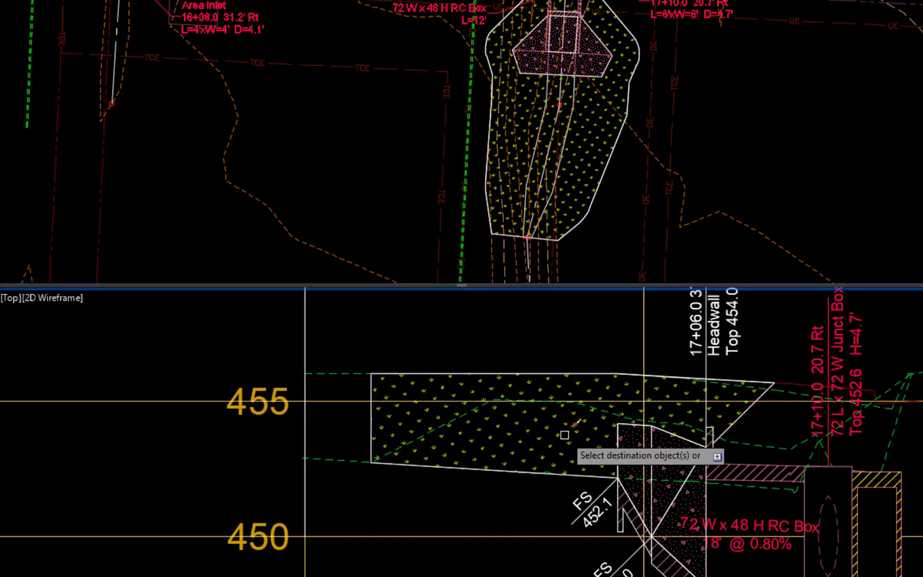
# Finish the property matching and freeze the C-ROAD-Hatch_Lin layer that holds the hatch boundary outlines.
pyautogui.press('Return')
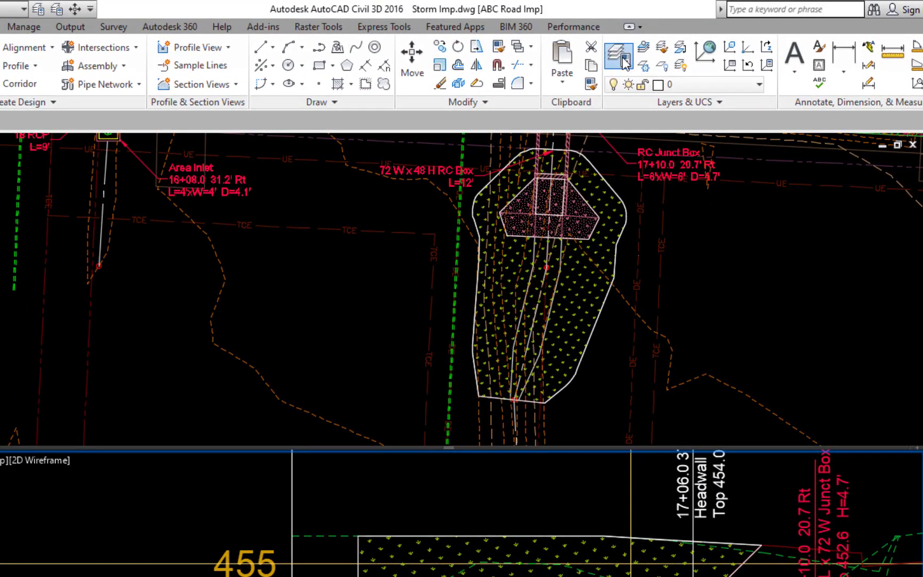
pyautogui.click(620, 58)
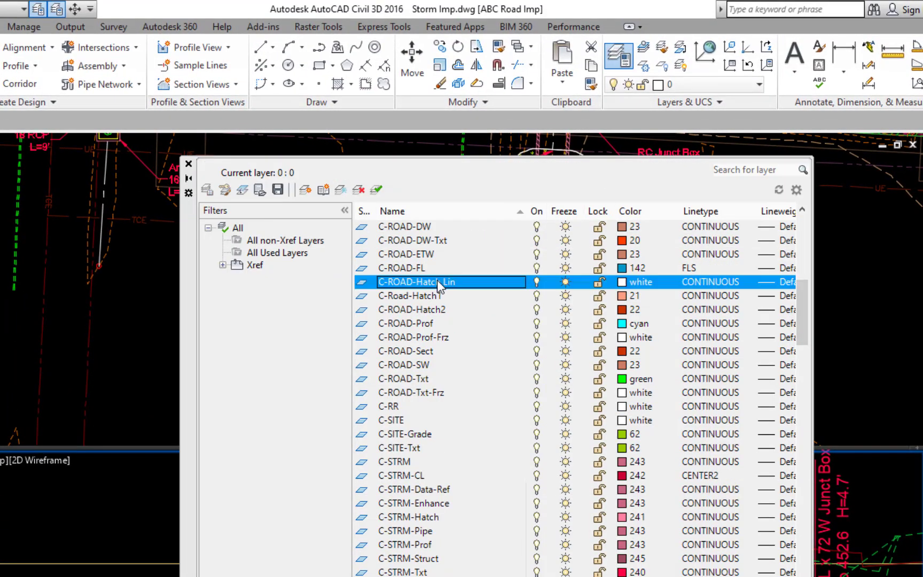
pyautogui.click(564, 283)
pyautogui.click(188, 163)
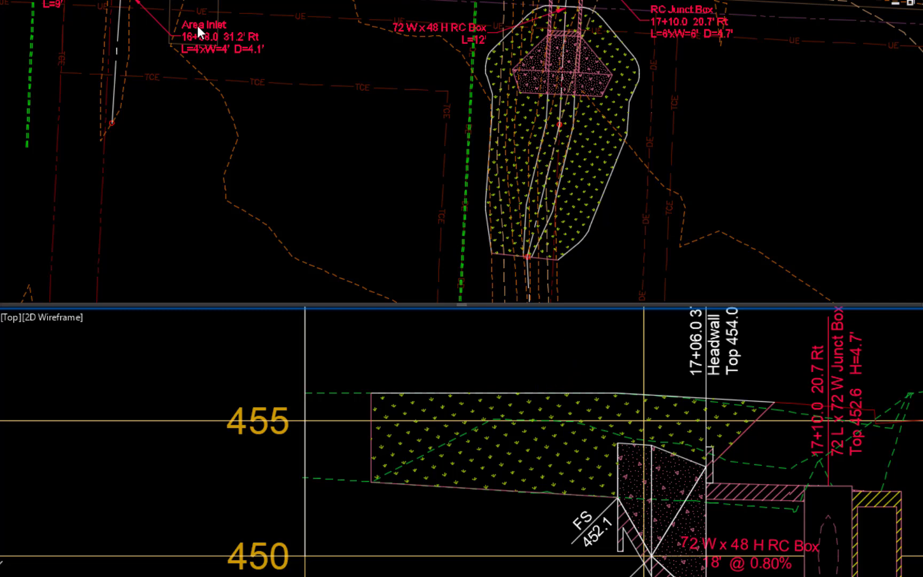
# Set the linetype of the outer grading-limit polyline around the plan-view grass hatch to SLOPE_LT.
pyautogui.click(593, 230)
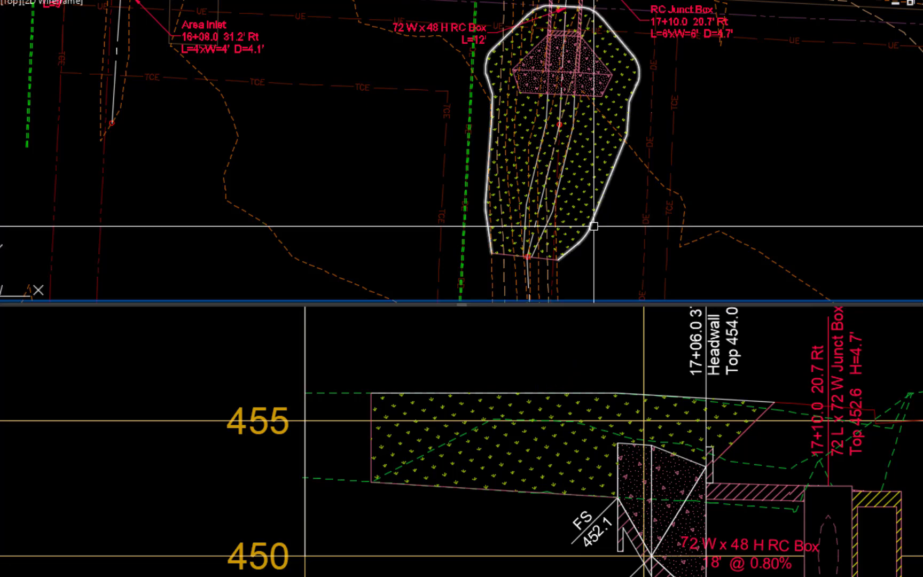
pyautogui.click(592, 226)
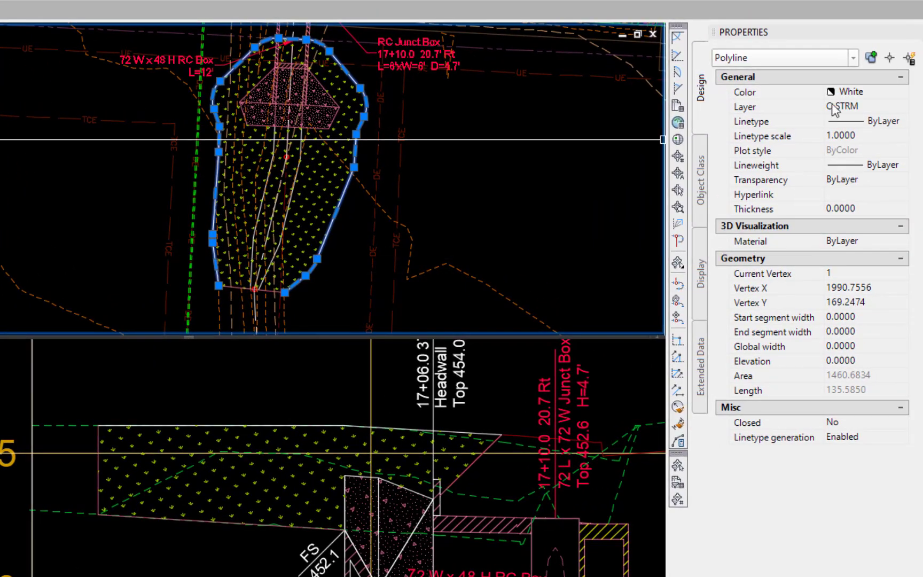
pyautogui.click(881, 121)
pyautogui.click(901, 121)
pyautogui.scroll(-2, 902, 176)
pyautogui.scroll(-3, 903, 177)
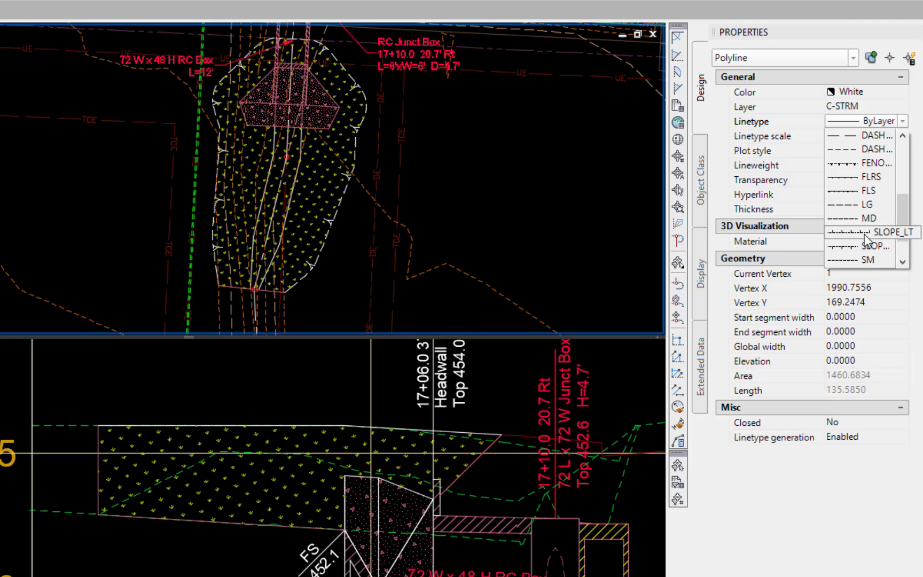
pyautogui.click(865, 233)
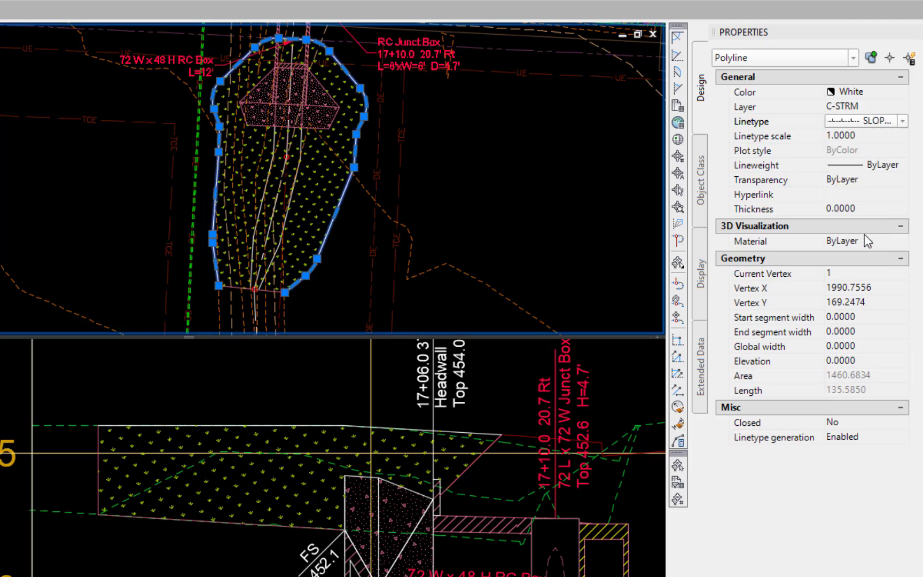
# Set the outer grading-limit polyline's linetype scale to 0.75 and deselect it.
pyautogui.click(853, 135)
pyautogui.write('.75')
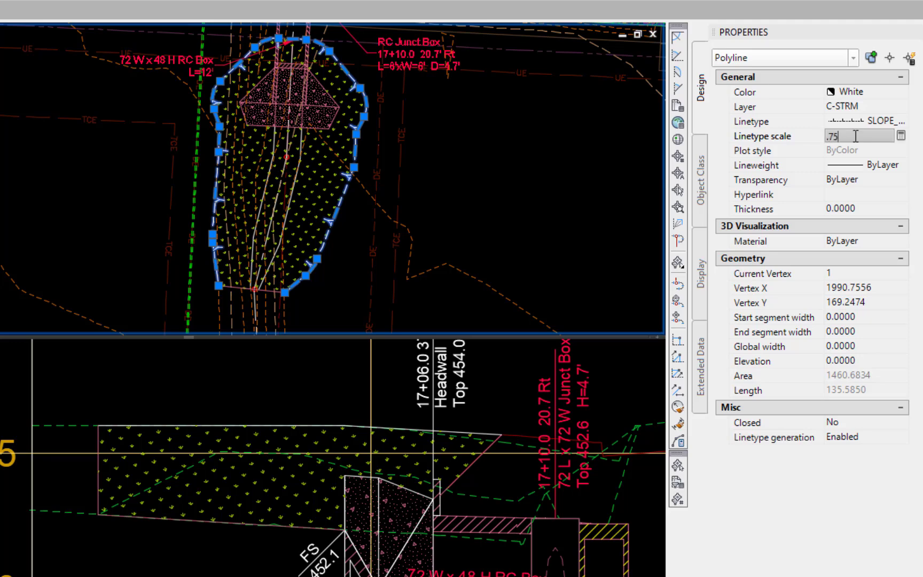
pyautogui.press('Return')
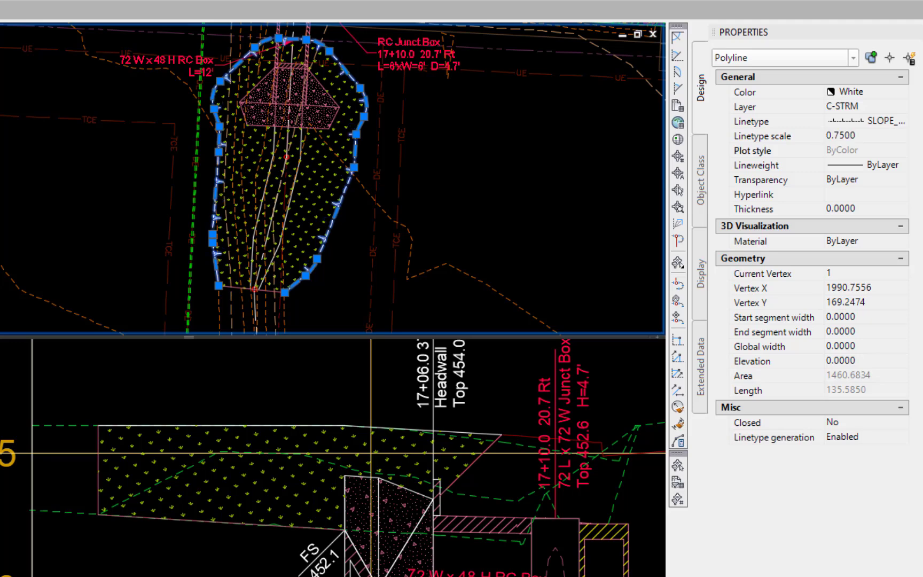
pyautogui.press('Escape')
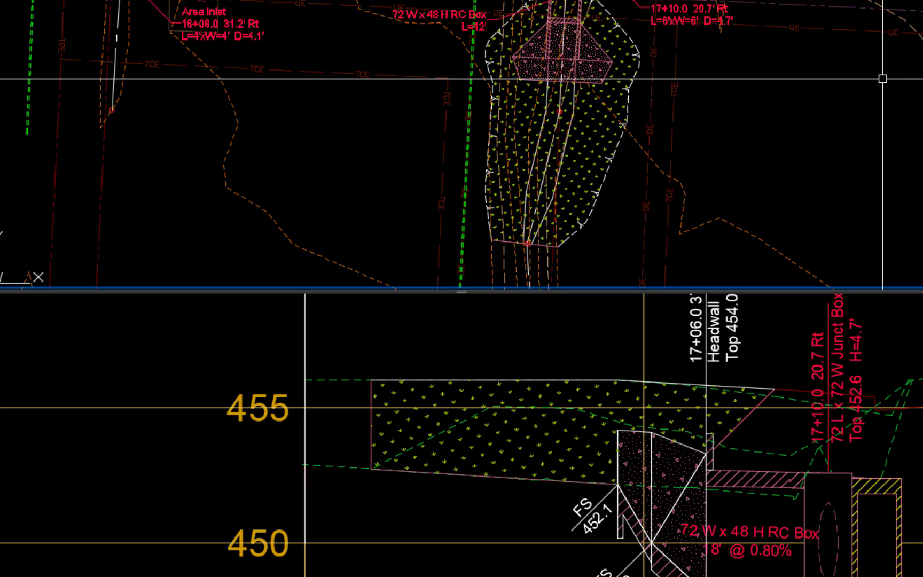
# Match the two channel edge lines inside the plan-view grass area to the outer slope-line polyline's properties.
pyautogui.write('ma')
pyautogui.press('Return')
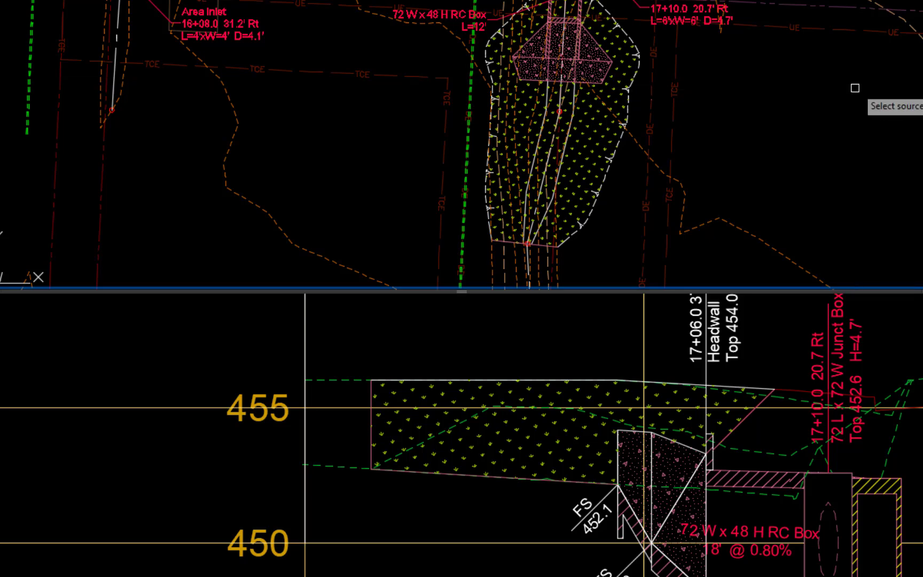
pyautogui.click(594, 212)
pyautogui.scroll(4, 555, 170)
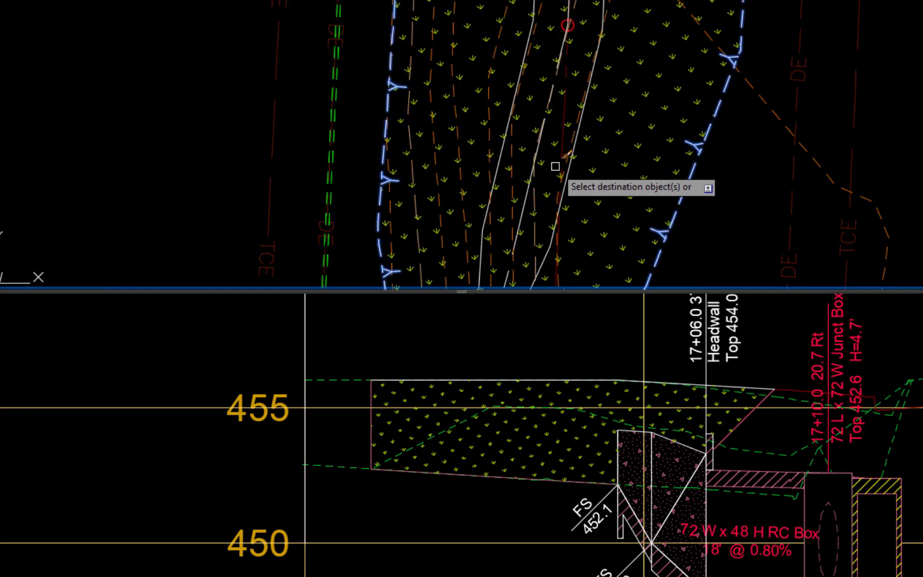
pyautogui.click(572, 172)
pyautogui.click(500, 149)
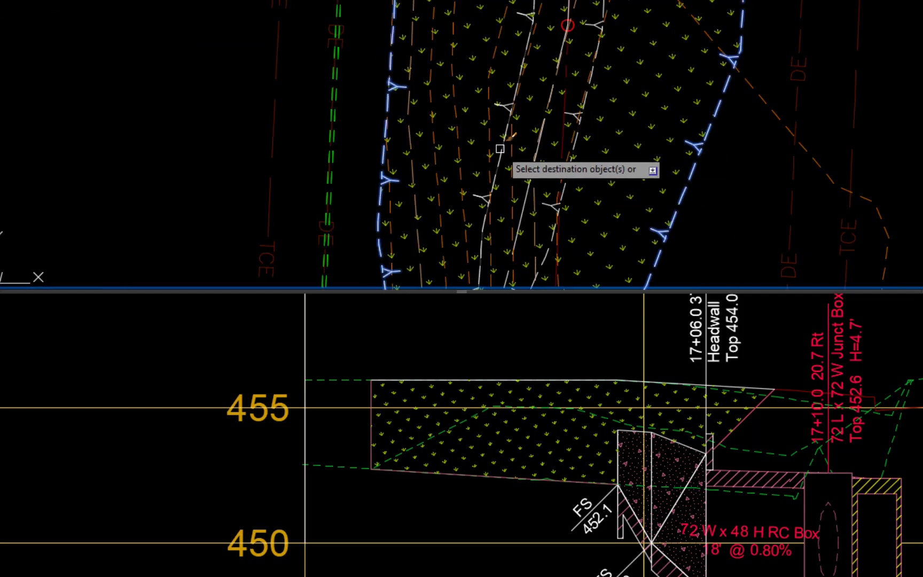
pyautogui.press('Escape')
# Change the east channel edge line to the opposite-side SLOPE linetype so its ticks point the other way.
pyautogui.click(567, 176)
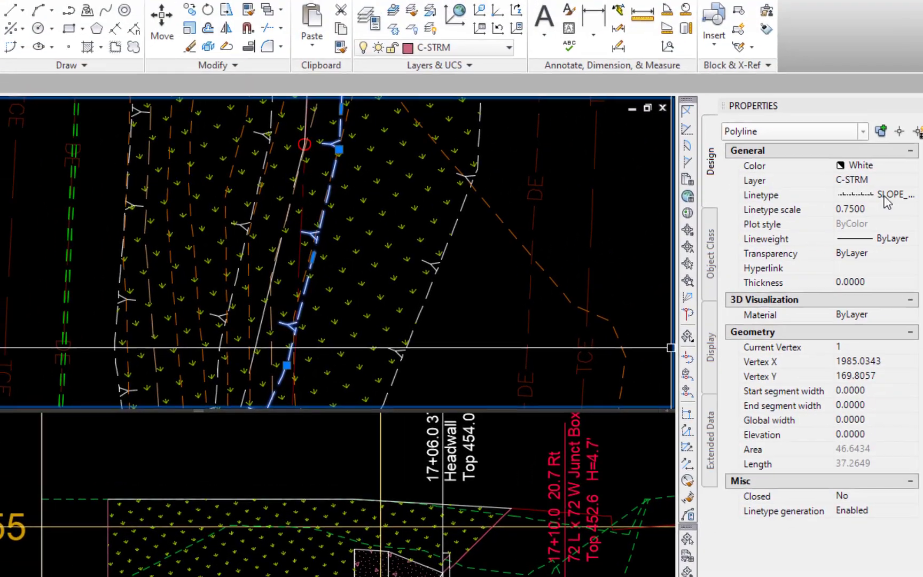
pyautogui.click(889, 199)
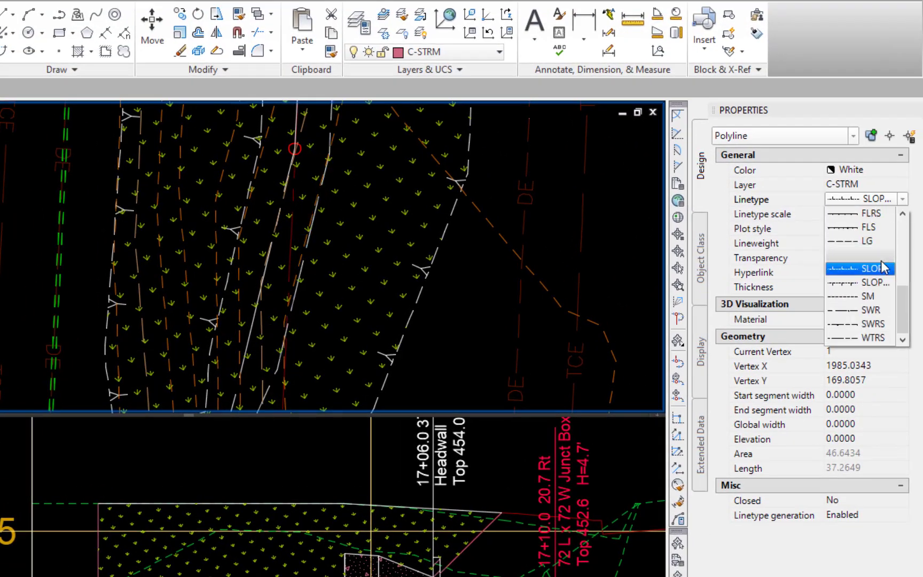
pyautogui.click(872, 282)
# Match the ground-line polyline along the top of the profile-view grass hatch to the east channel edge line's properties.
pyautogui.write('ma')
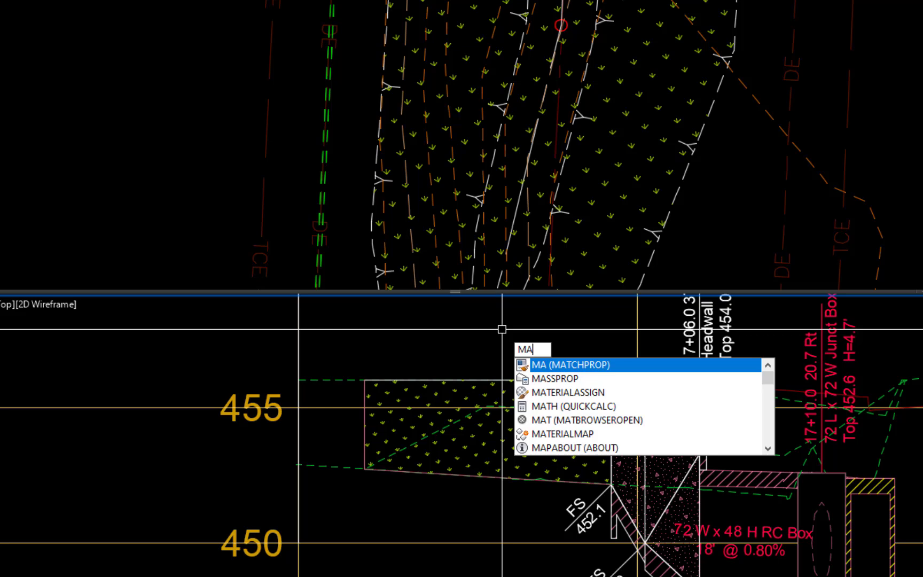
pyautogui.press('Return')
pyautogui.click(457, 297)
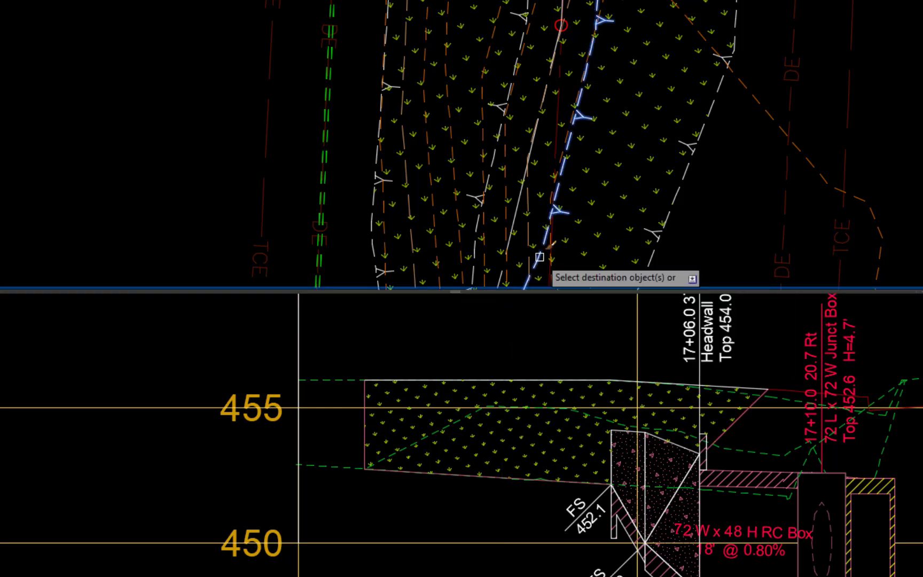
pyautogui.click(503, 334)
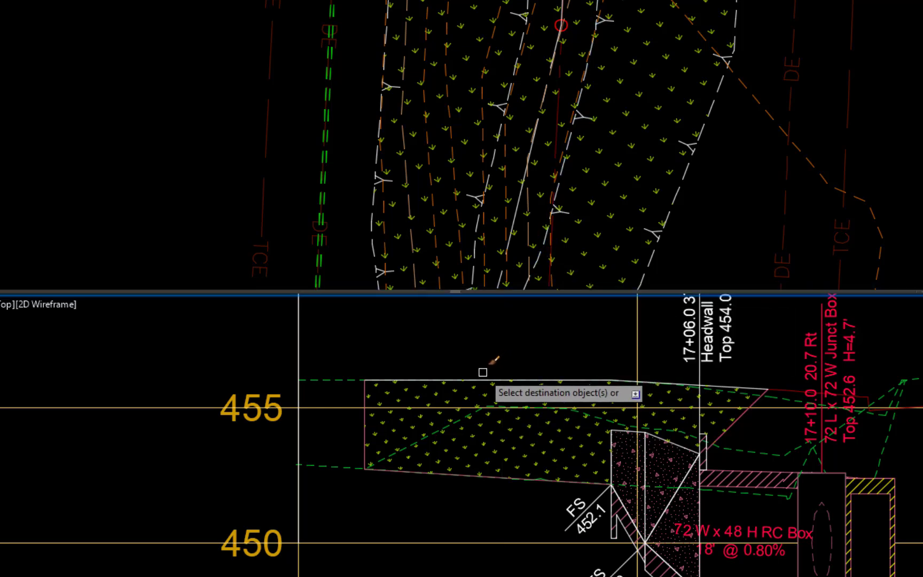
pyautogui.click(484, 378)
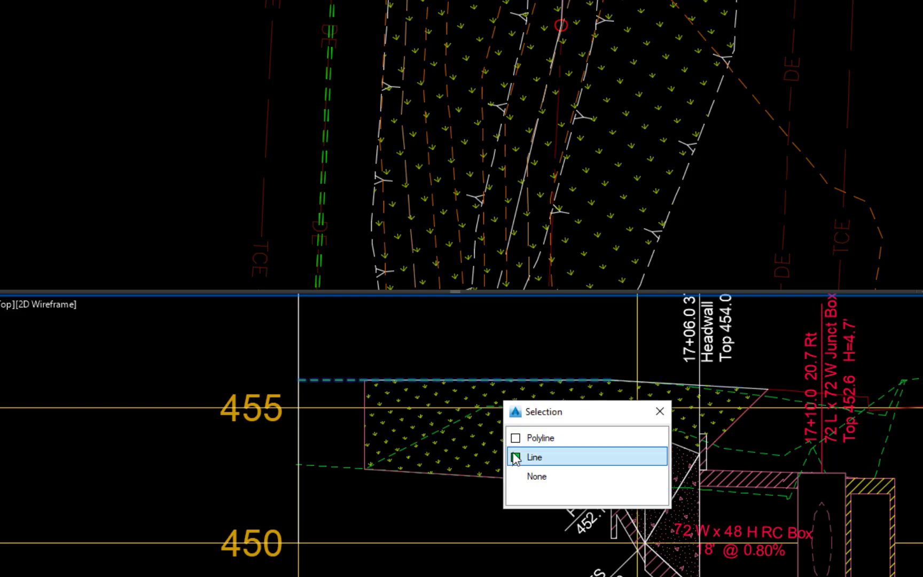
pyautogui.click(517, 437)
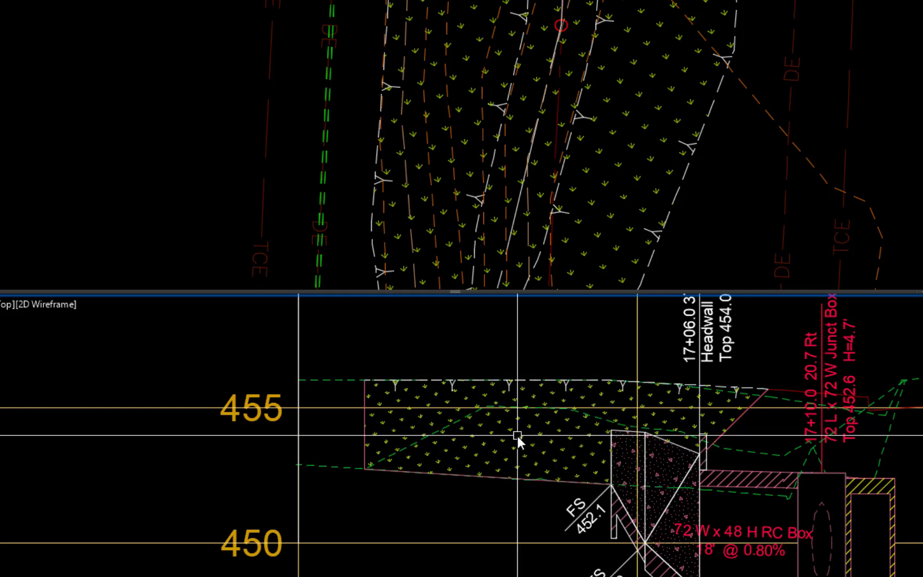